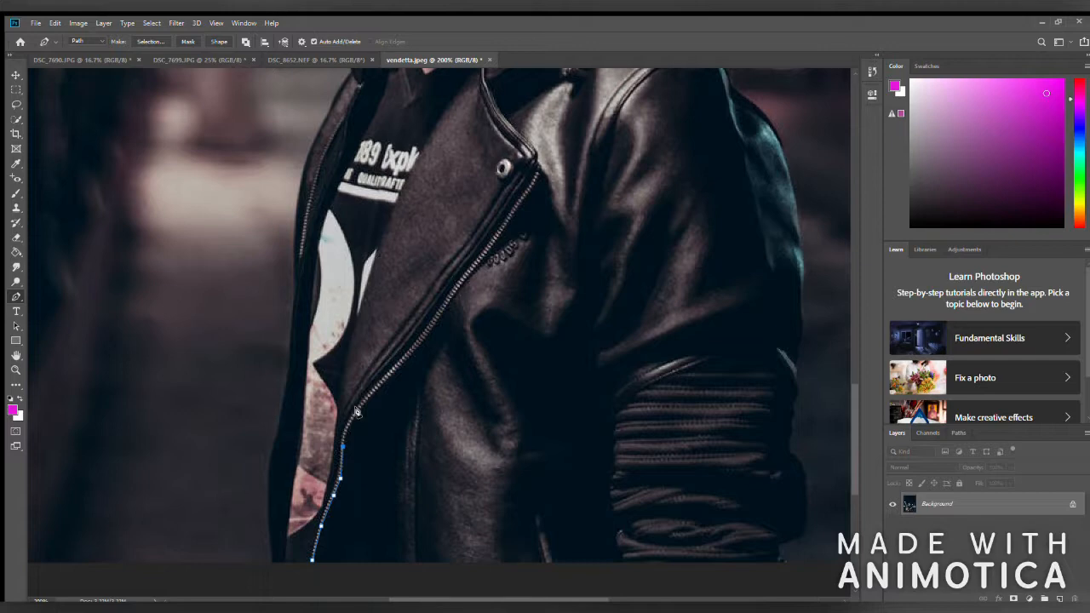
Trace a Pen path up the jacket's zipper to the lapel snap and try stroking it in magenta.
click(405, 358)
click(420, 344)
click(438, 313)
click(467, 271)
click(497, 239)
click(509, 220)
click(522, 202)
click(535, 176)
click(552, 287)
click(606, 197)
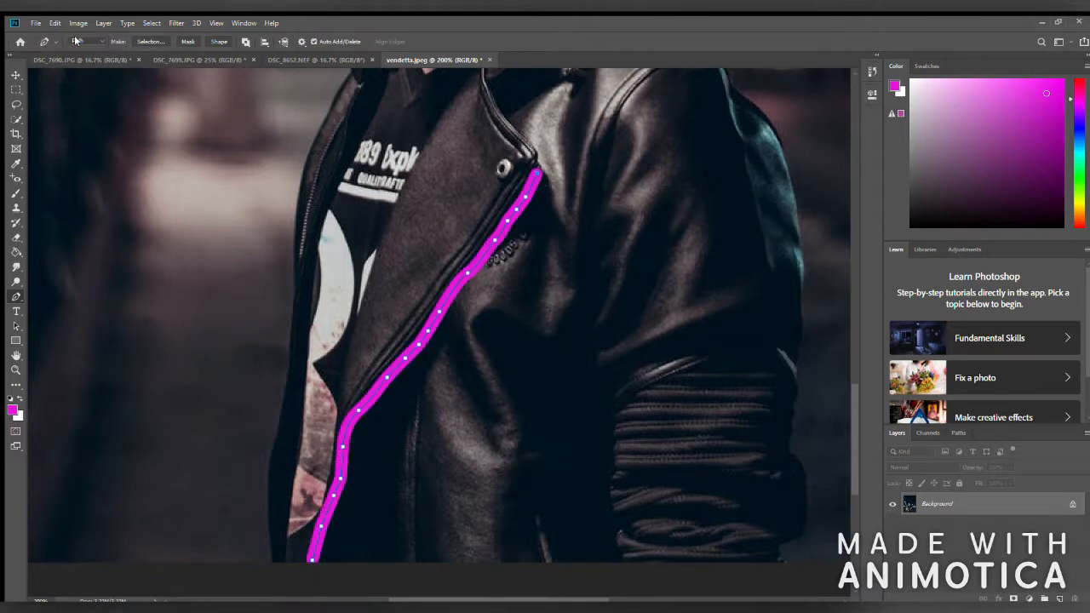
Undo the magenta stroke along the zipper and remove the traced path.
key(ctrl+z)
click(580, 303)
click(611, 196)
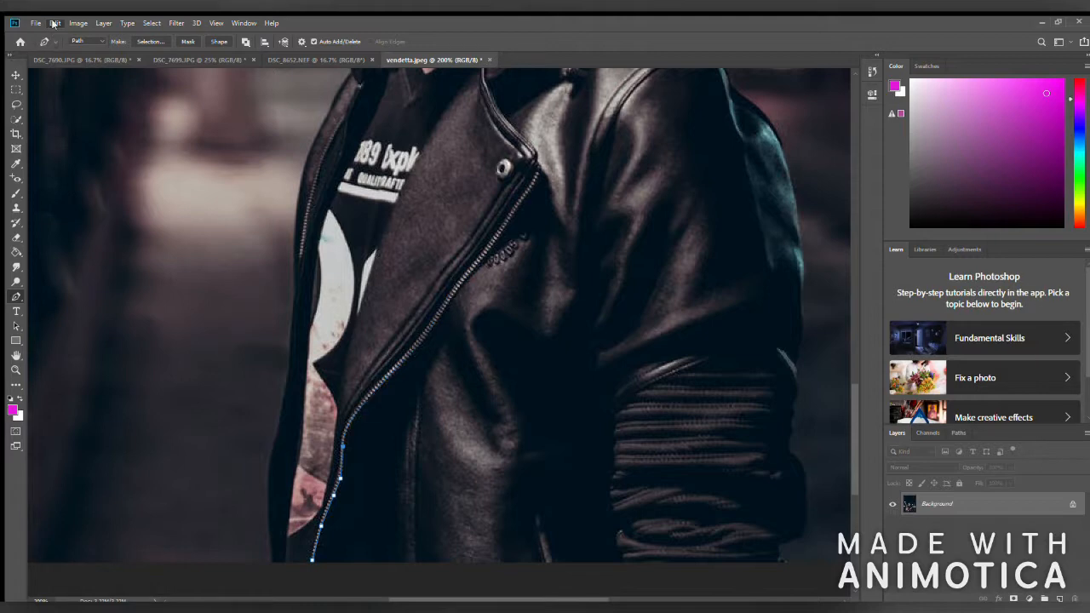
Trace the jacket's zipper from the hem up to the lapel as a Pen shape with a magenta stroke and no fill.
scroll(426, 340, down, 1)
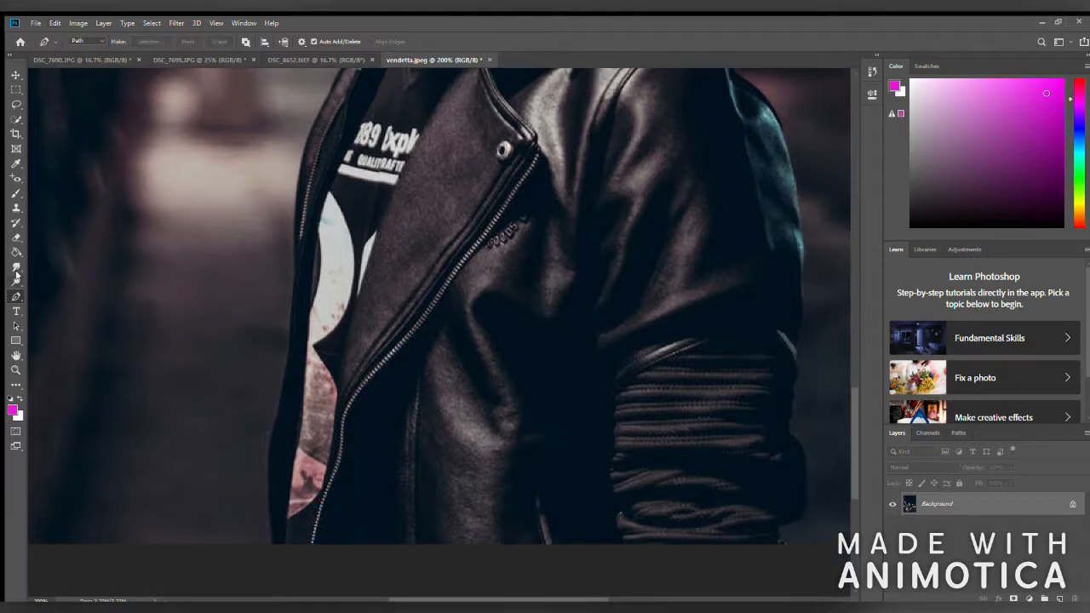
click(78, 41)
click(77, 55)
click(312, 535)
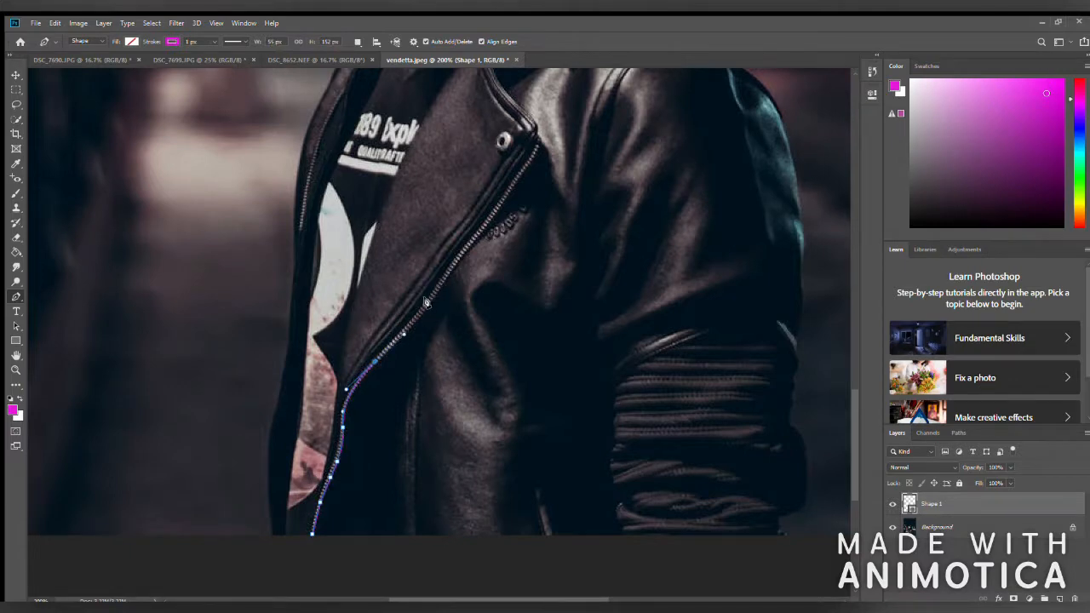
click(495, 210)
click(507, 193)
click(519, 173)
click(532, 158)
click(537, 147)
Thicken the zipper line's magenta stroke and set the Pen tool back to Path mode.
drag(212, 51, 217, 52)
click(97, 40)
click(84, 64)
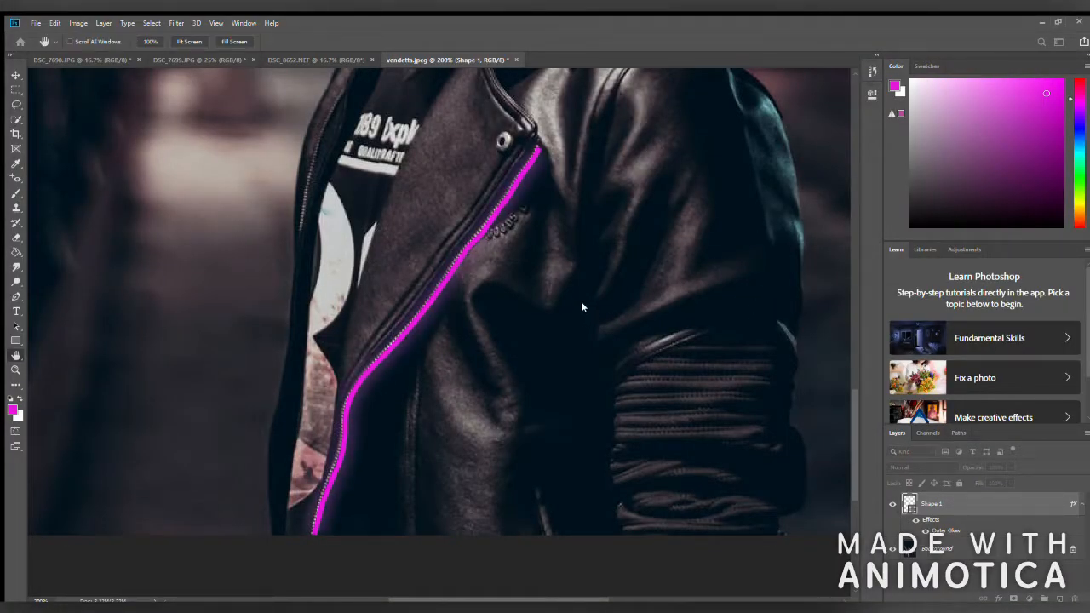
Add Outer Glow and Inner Glow effects to the zipper line's shape layer.
key(p)
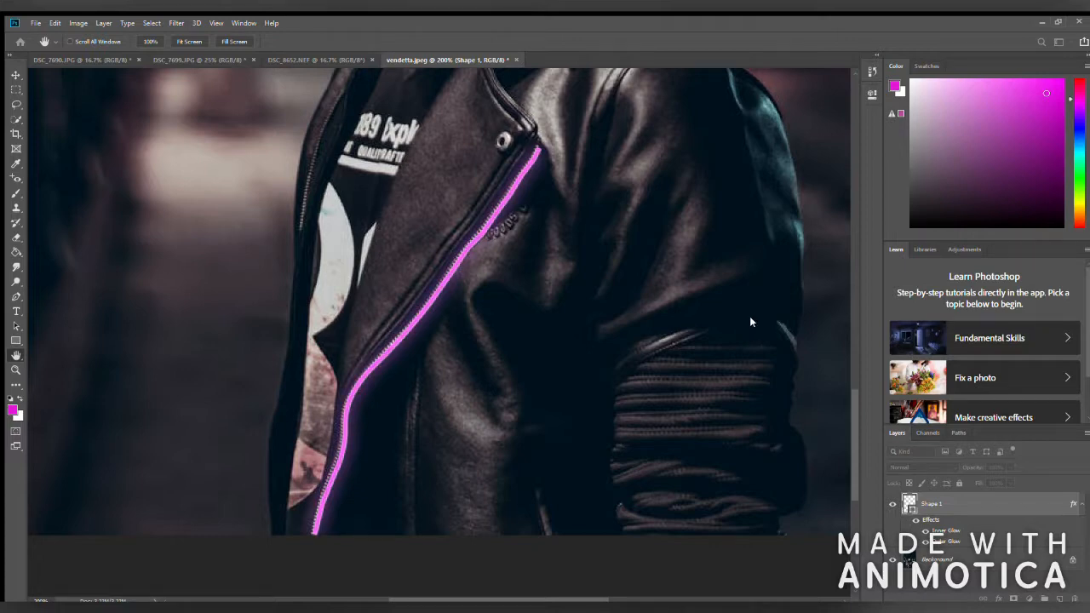
key(p)
Brush a large magenta letter V on a new layer and position it in the dark sky above the masked figure.
key(ctrl+0)
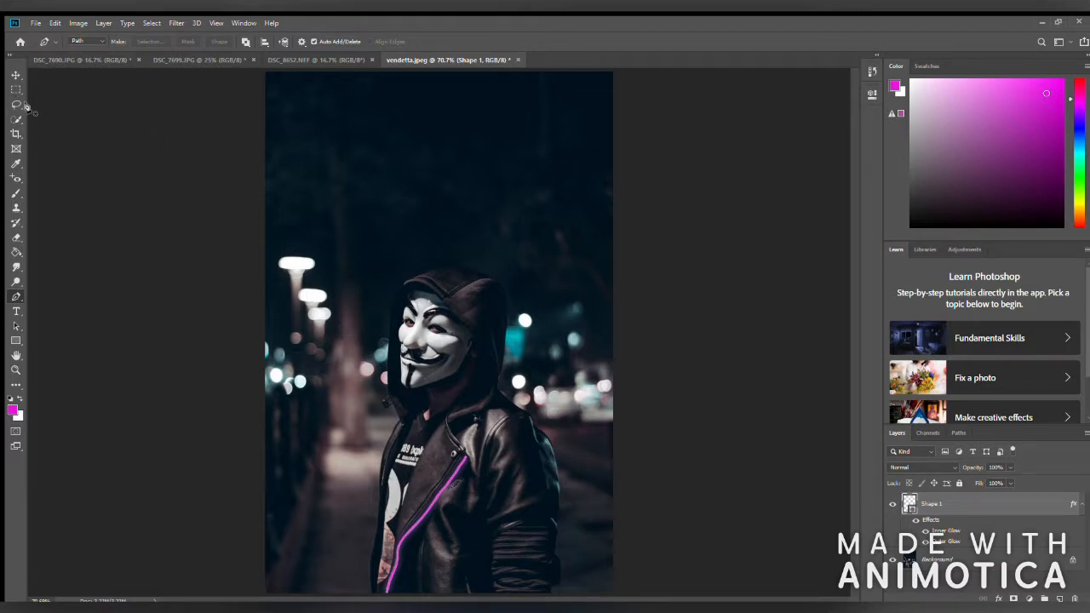
click(15, 194)
key(ctrl+shift+alt+n)
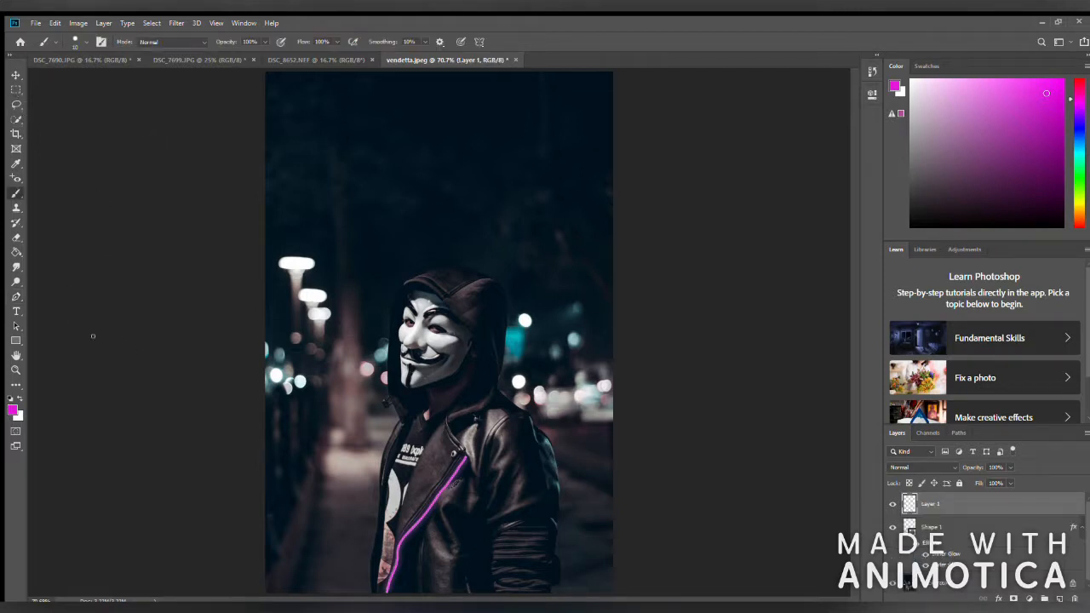
drag(316, 170, 511, 110)
key(v)
drag(375, 188, 345, 160)
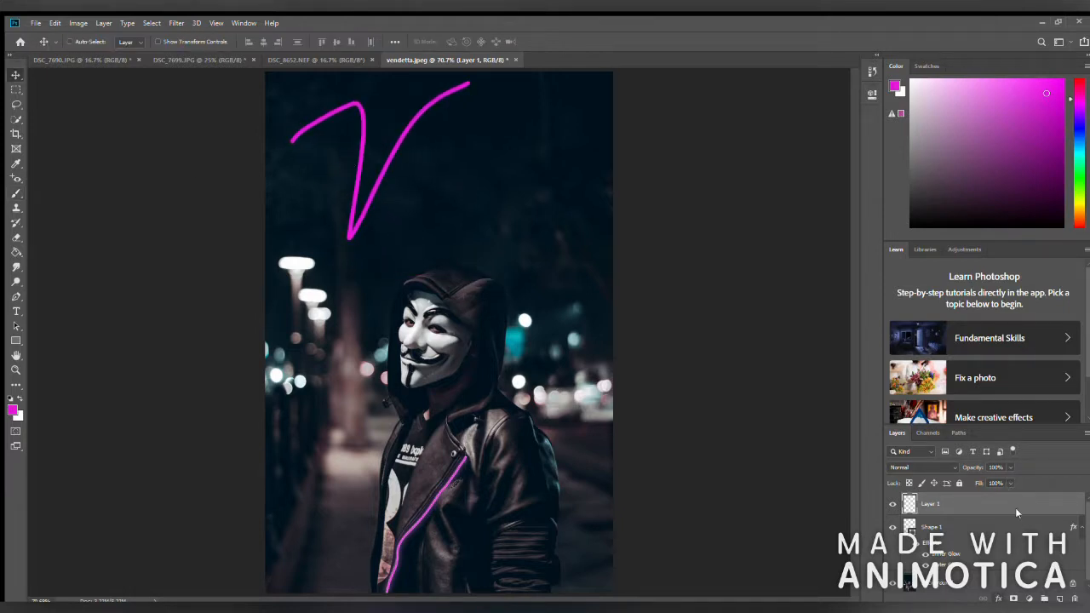
Apply magenta Outer Glow and Inner Glow effects to the layer with the V.
click(458, 267)
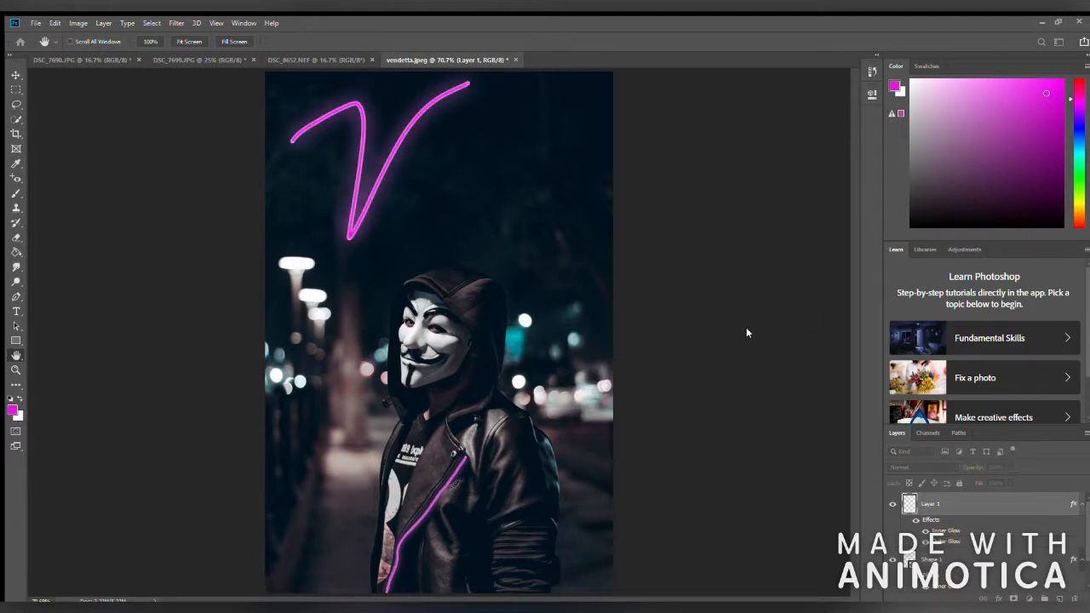
click(944, 200)
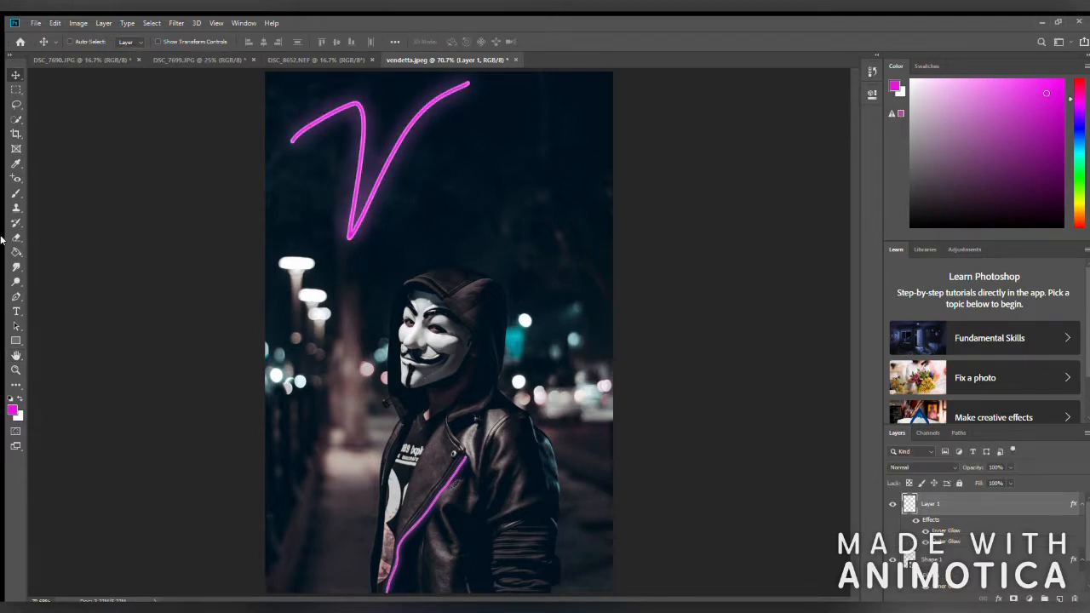
Sample the teal light behind the figure as the foreground color and select the Polygon tool.
click(15, 163)
click(520, 376)
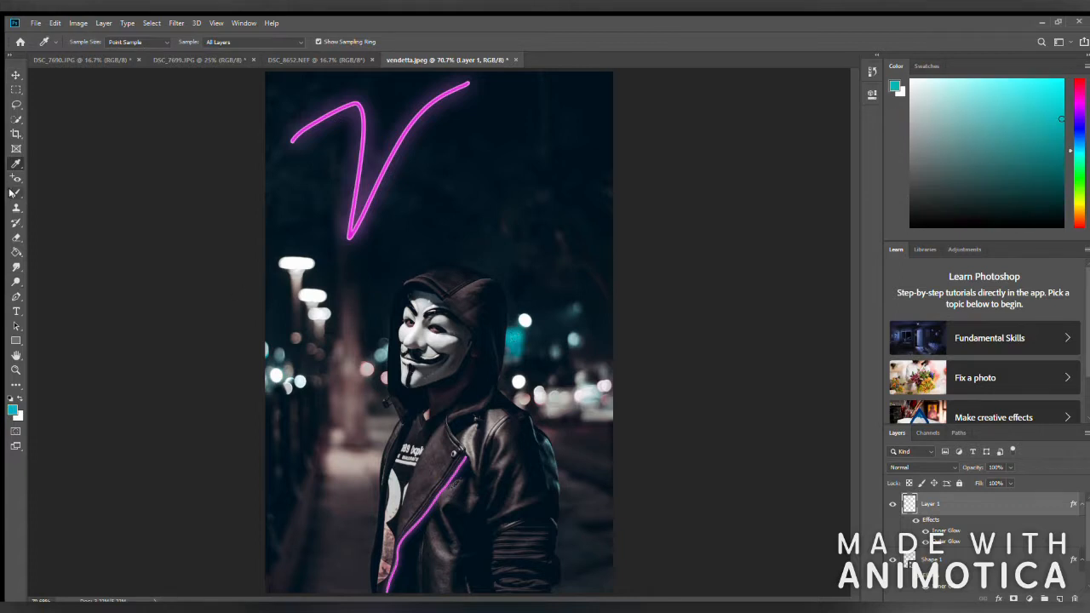
click(15, 194)
click(16, 341)
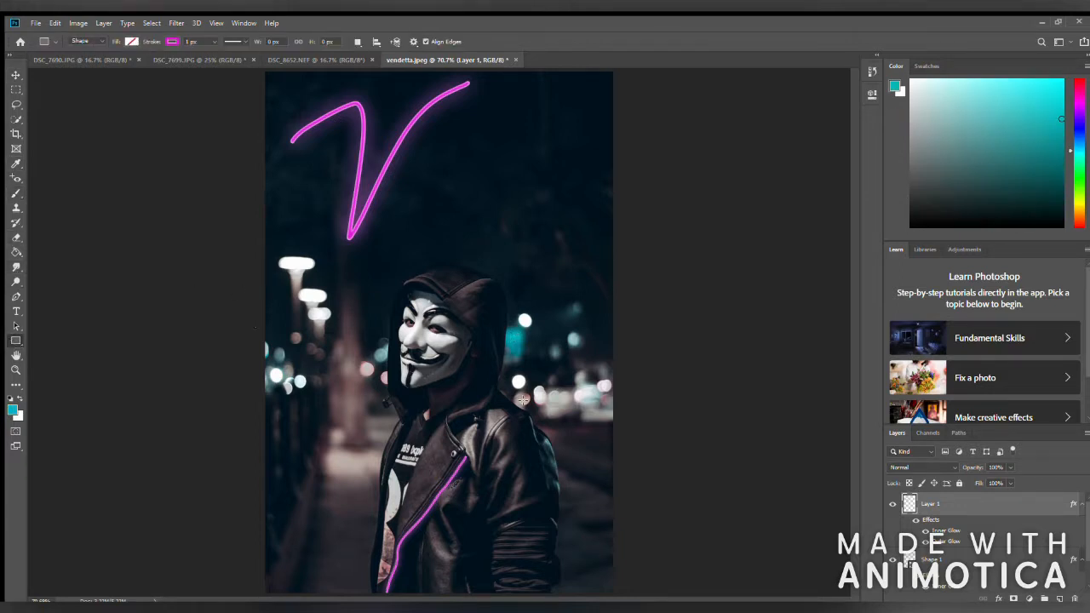
click(70, 368)
Try a pentagon outline around the masked head, distort it in perspective, and delete it.
mouse_move(301, 341)
mouse_down()
mouse_move(304, 530)
mouse_move(304, 414)
mouse_up()
click(15, 75)
drag(358, 319, 496, 332)
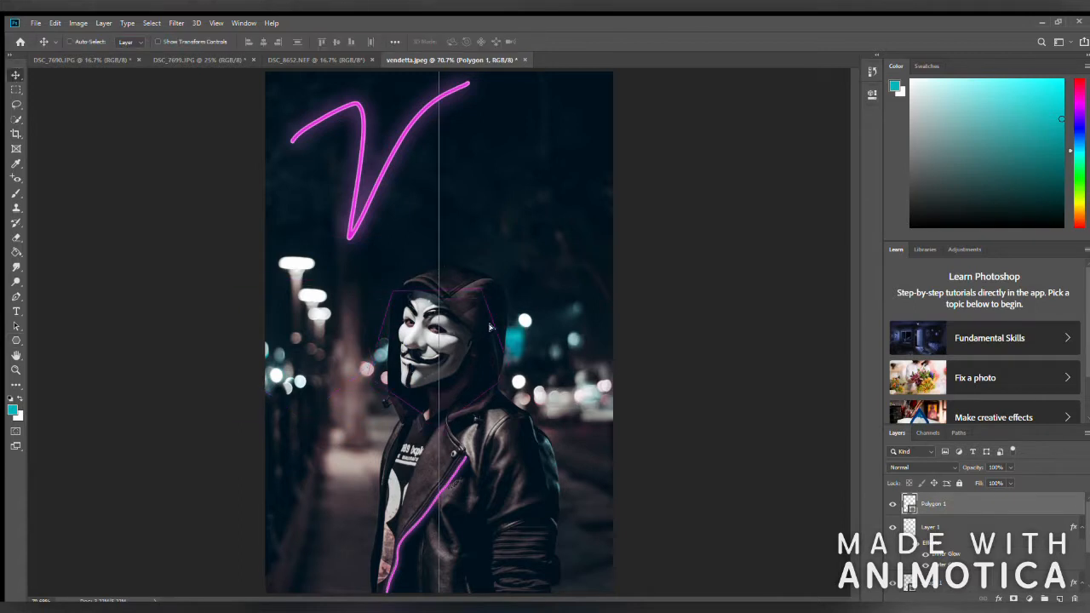
key(ctrl+t)
drag(363, 284, 401, 315)
drag(338, 449, 210, 449)
key(Return)
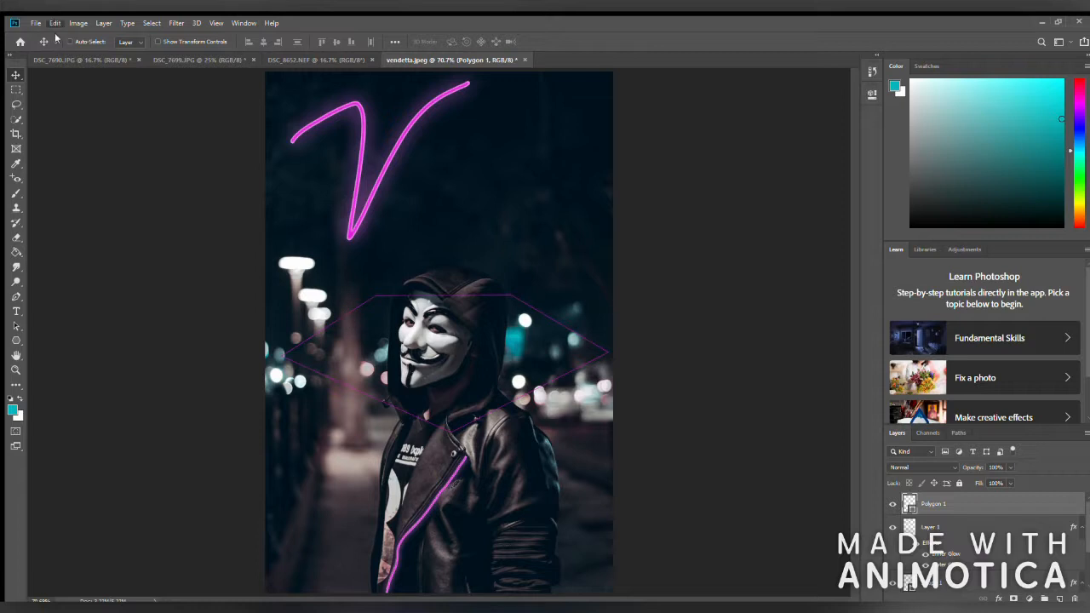
key(Delete)
Draw a pentagon of about 441 by 428 px around the masked head and give it a thicker teal stroke.
click(16, 340)
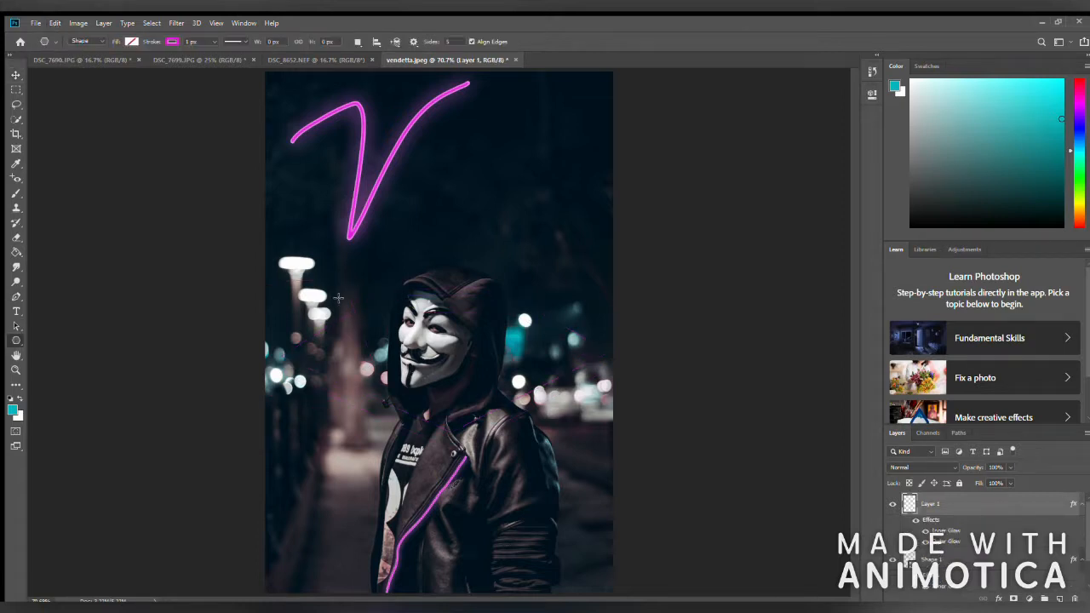
drag(329, 308, 375, 234)
key(v)
drag(396, 291, 524, 345)
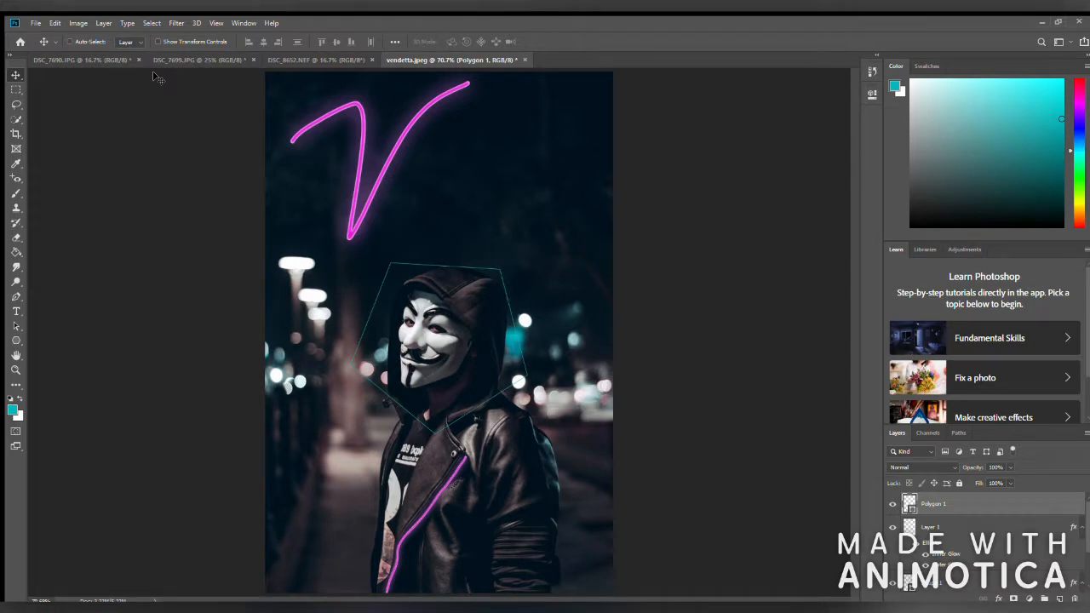
key(u)
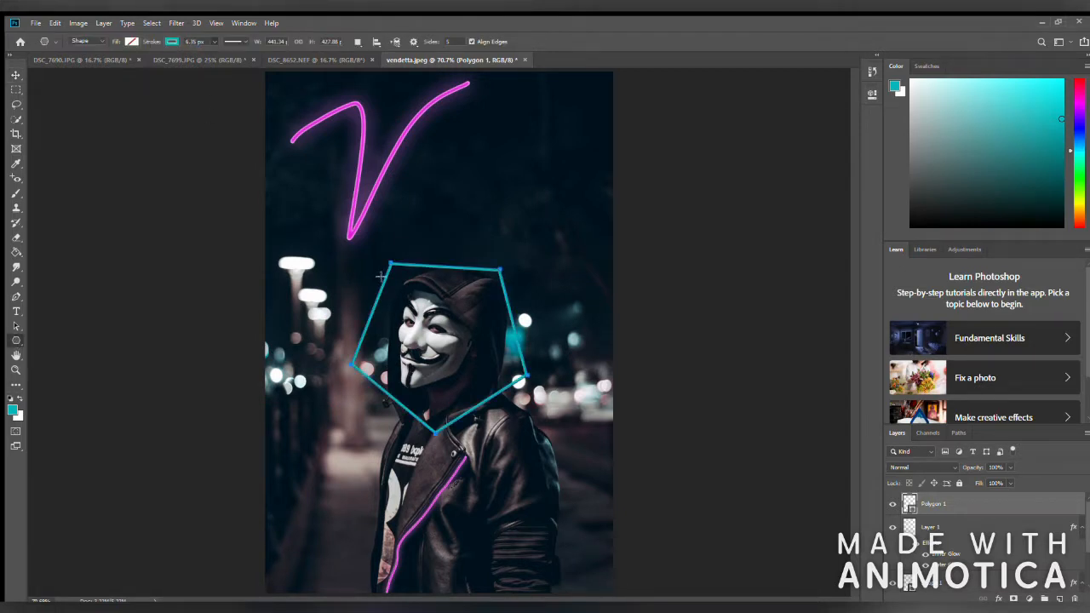
Distort the teal pentagon in perspective with a wide base and narrow top, and shift it down over the mask.
key(v)
key(ctrl+t)
drag(350, 348, 326, 348)
drag(551, 434, 647, 430)
drag(549, 265, 516, 264)
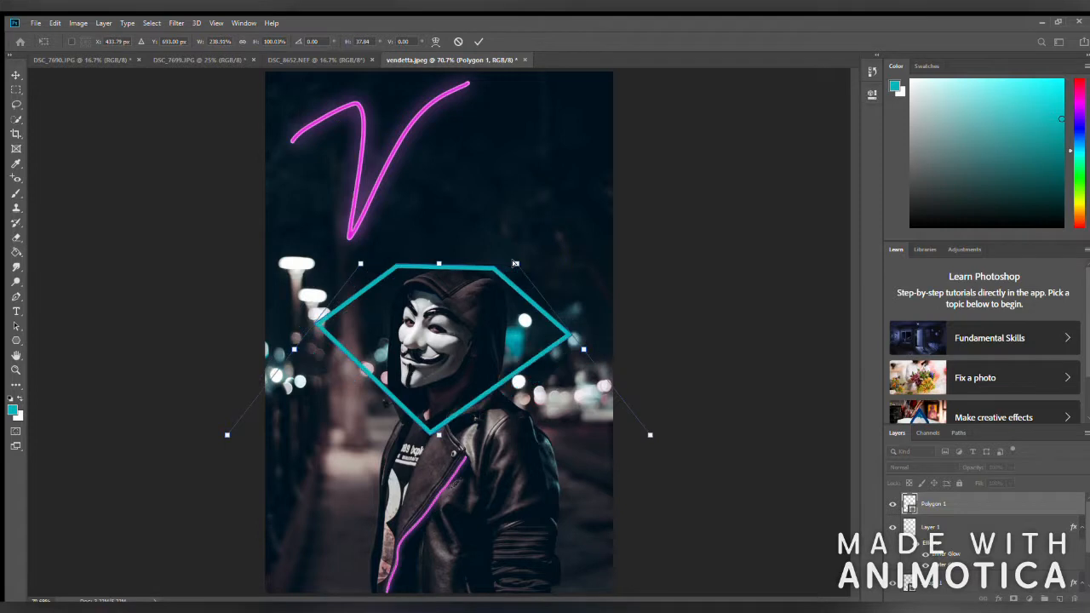
drag(226, 435, 213, 432)
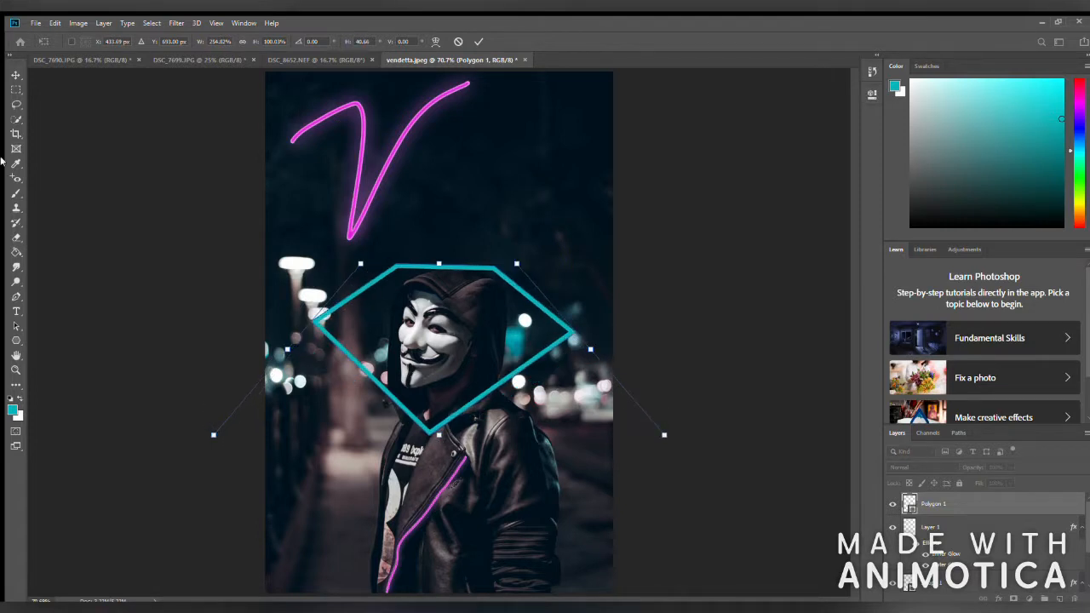
key(Return)
drag(493, 264, 492, 308)
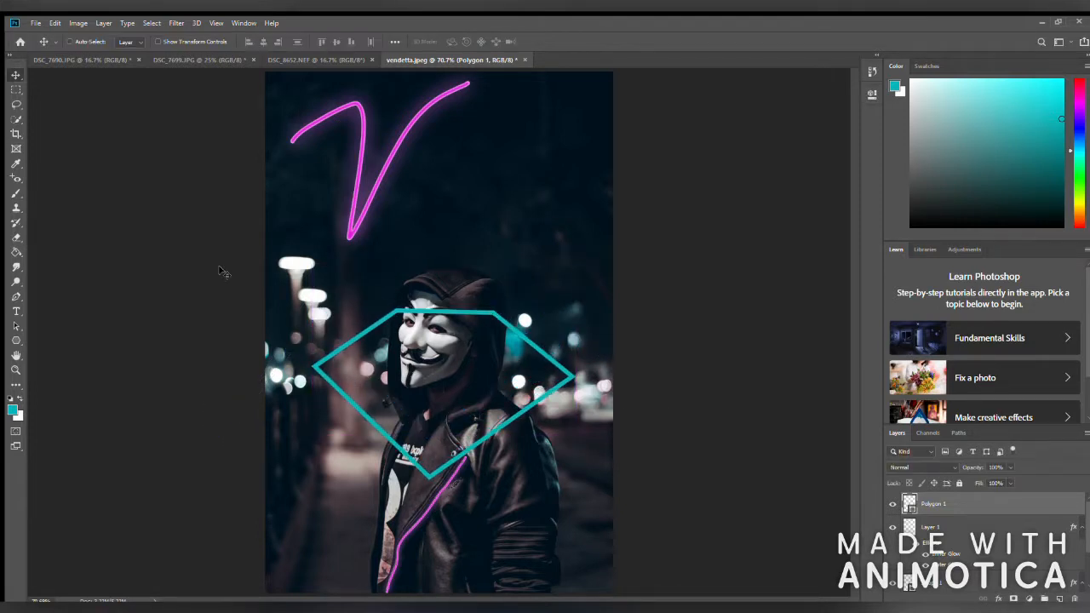
Reshape the teal outline into a wide inverted triangle and erase the part that crosses the figure's hood.
key(ctrl+t)
drag(576, 479, 735, 392)
key(Return)
key(e)
mouse_move(440, 290)
mouse_down()
mouse_move(397, 293)
mouse_move(497, 294)
mouse_up()
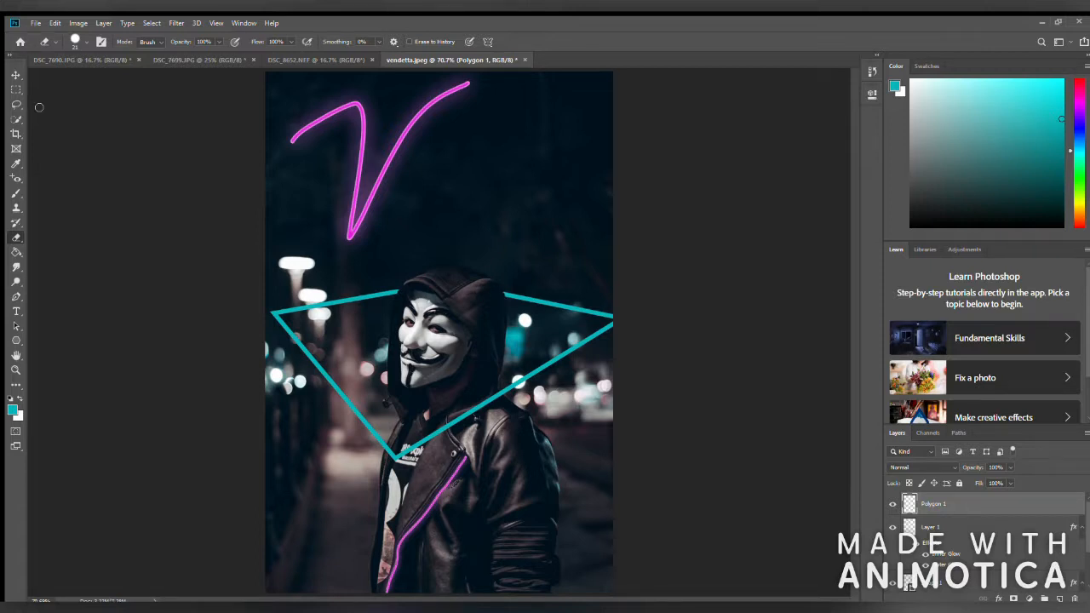
Give the teal outline's layer a larger teal Outer Glow and an Inner Glow.
click(16, 75)
click(1025, 577)
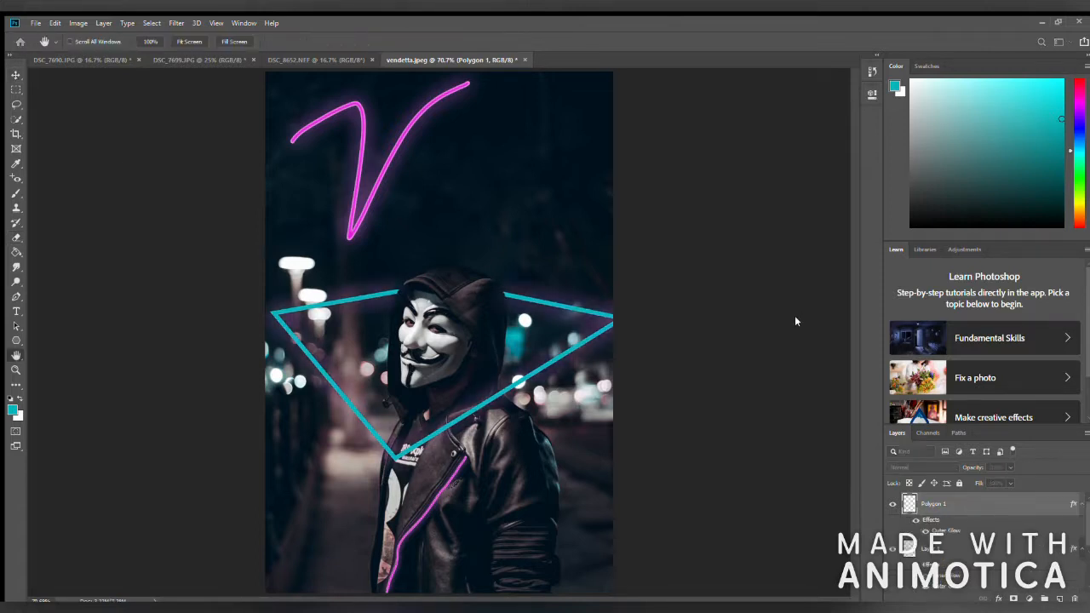
click(737, 265)
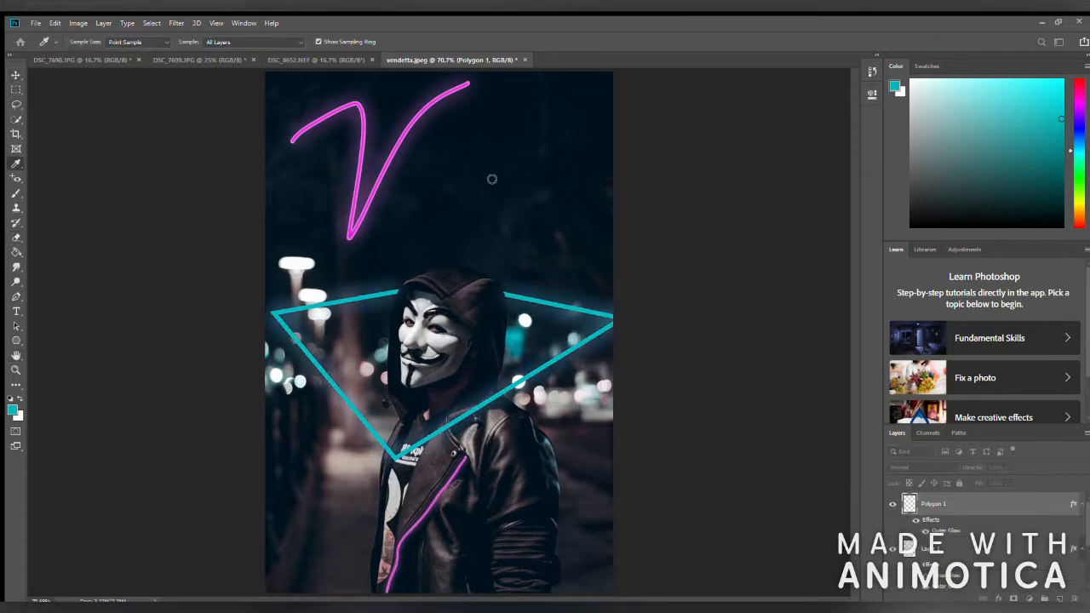
click(594, 142)
drag(758, 228, 824, 230)
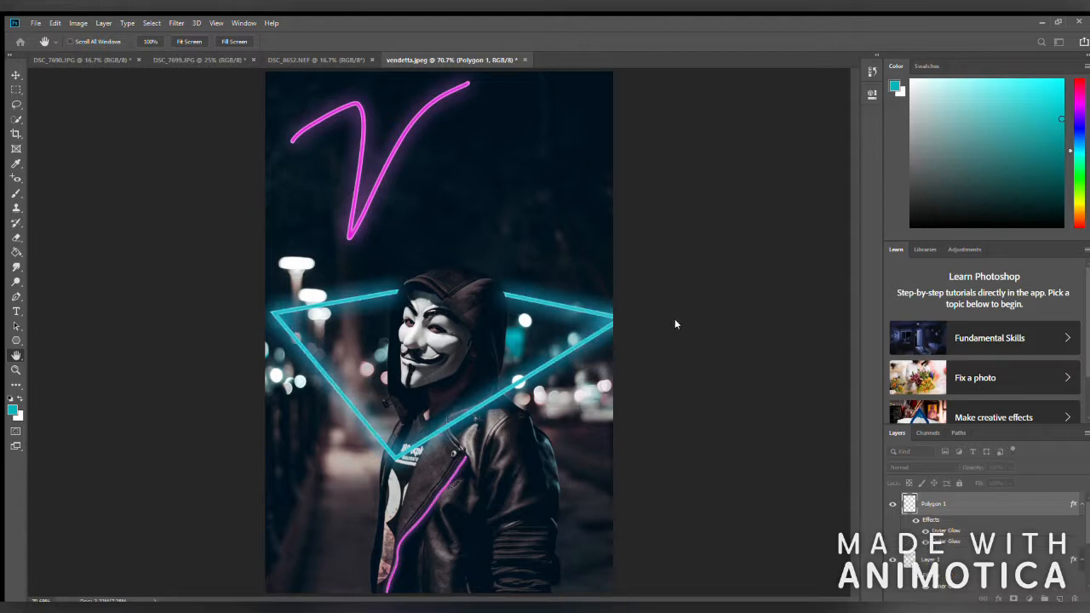
key(i)
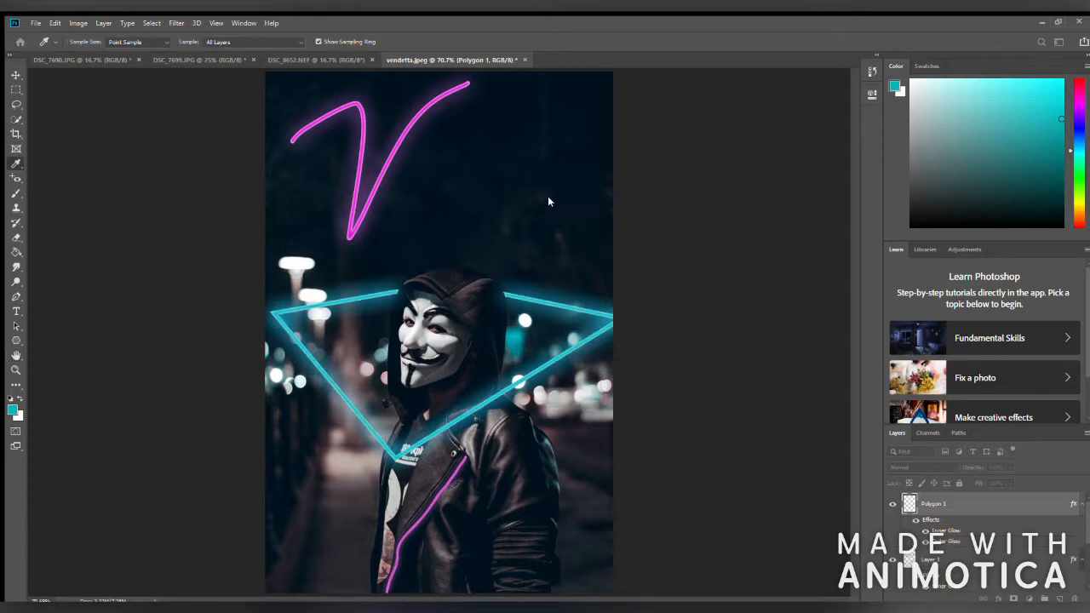
key(h)
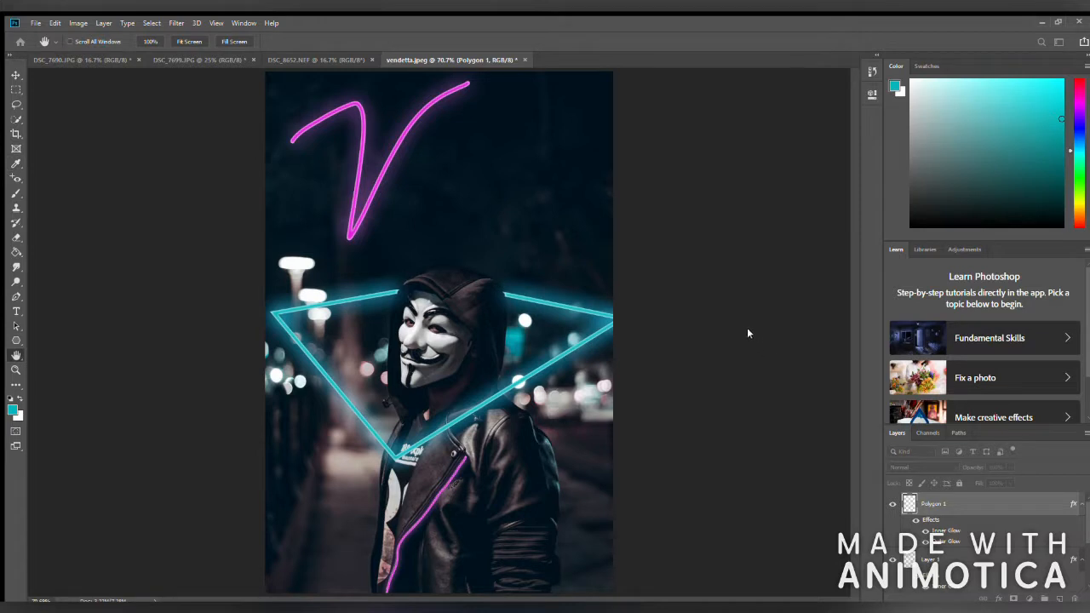
Set the Brush to black with a bigger tip and reduced opacity.
key(b)
key(d)
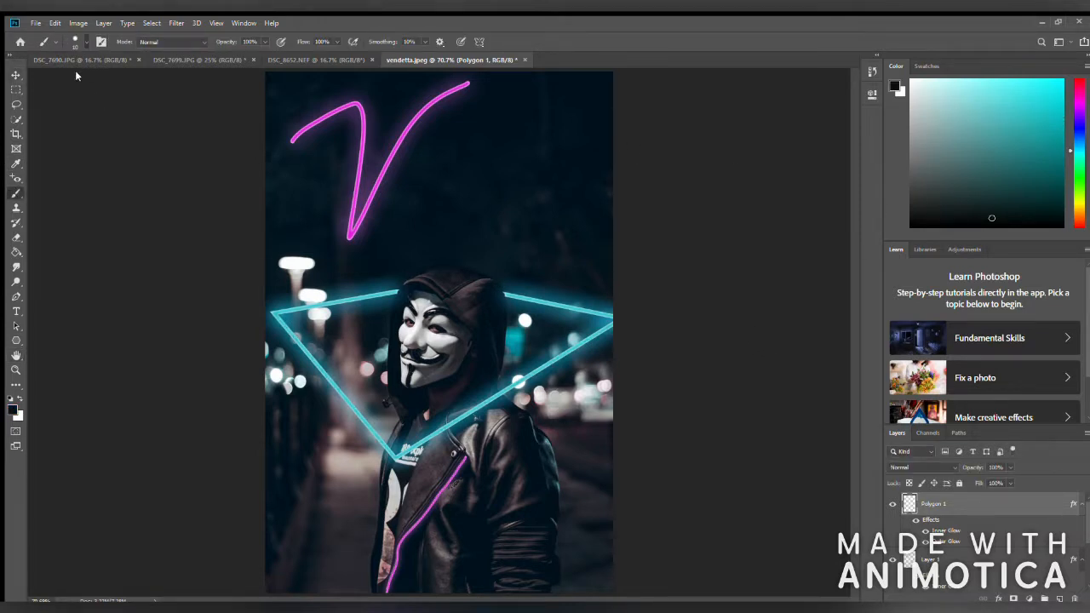
key(6)
key(4)
key(i)
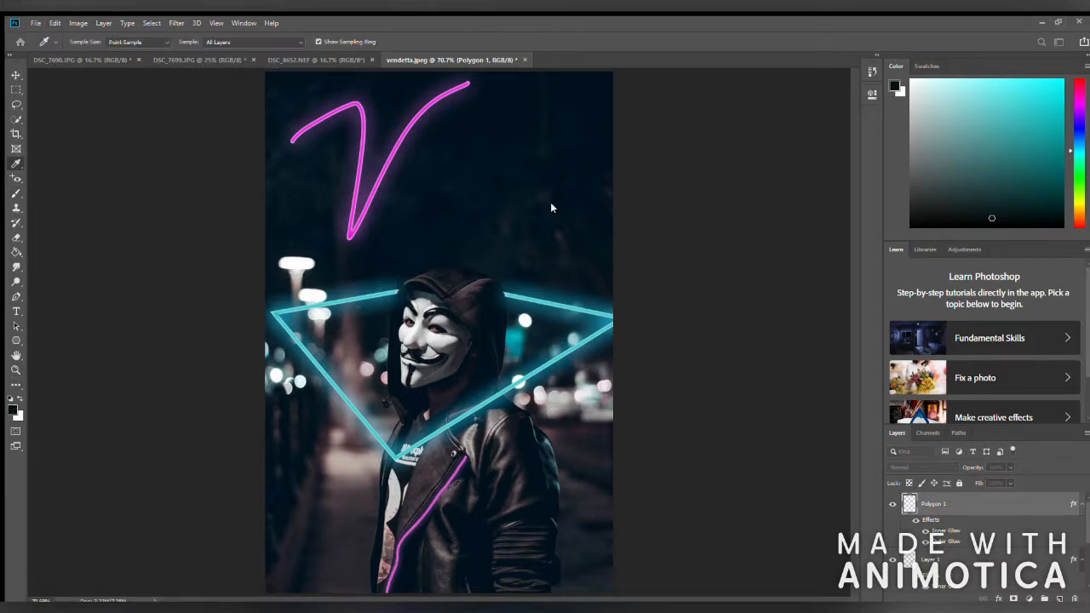
click(551, 208)
key(b)
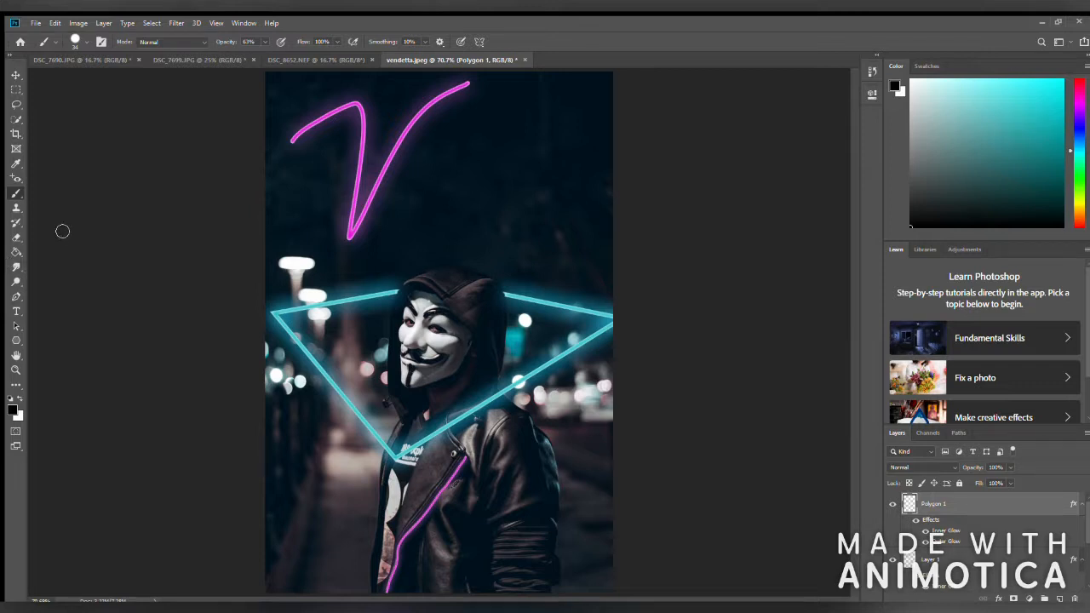
click(16, 75)
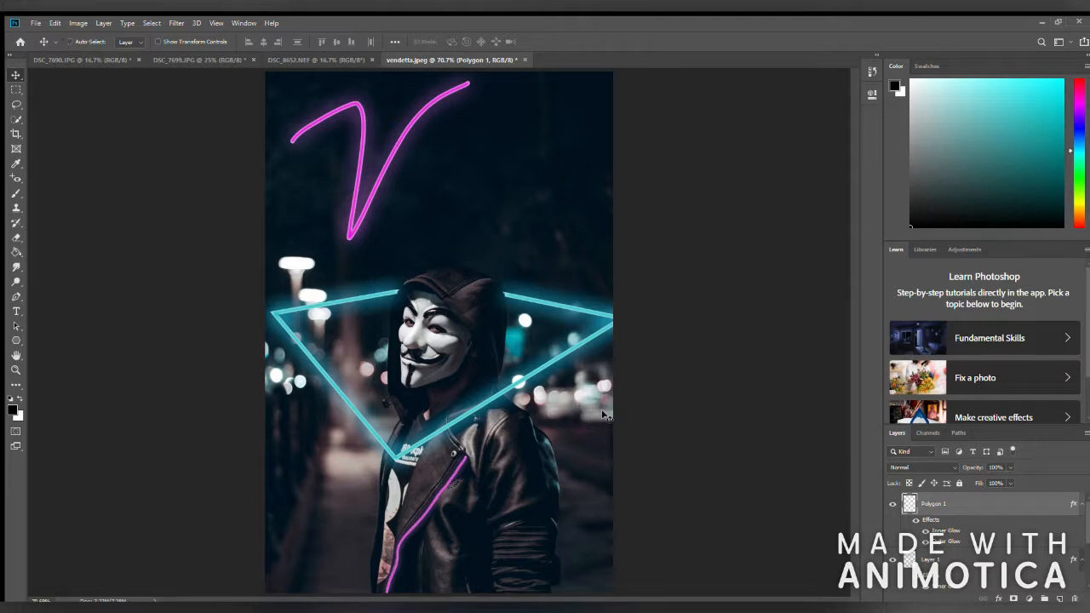
Sample the V's magenta as the brush color and add a new empty layer on top.
click(15, 193)
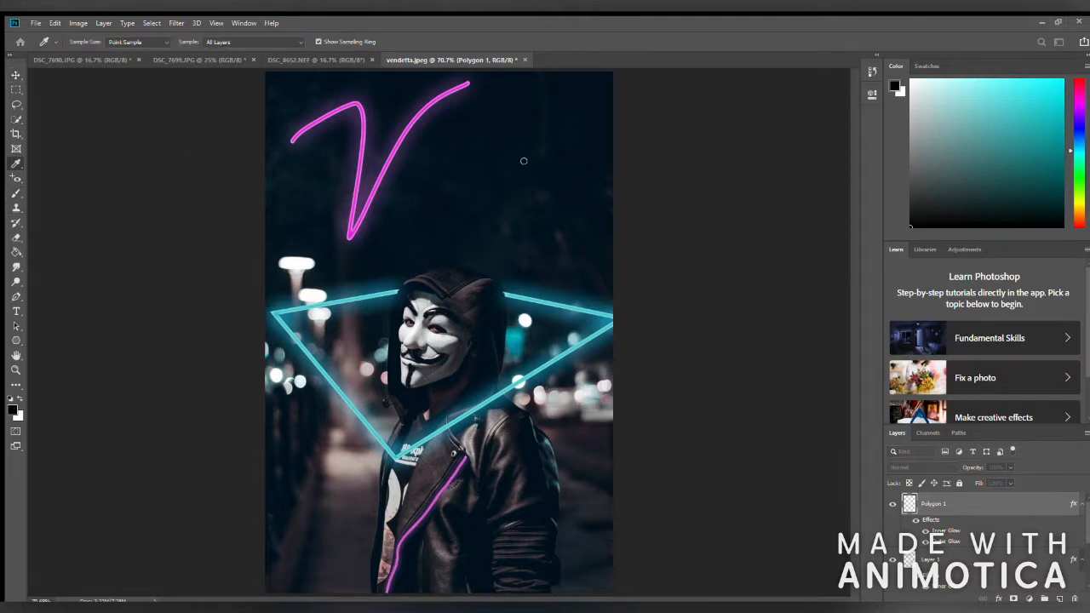
alt+click(418, 117)
click(1060, 599)
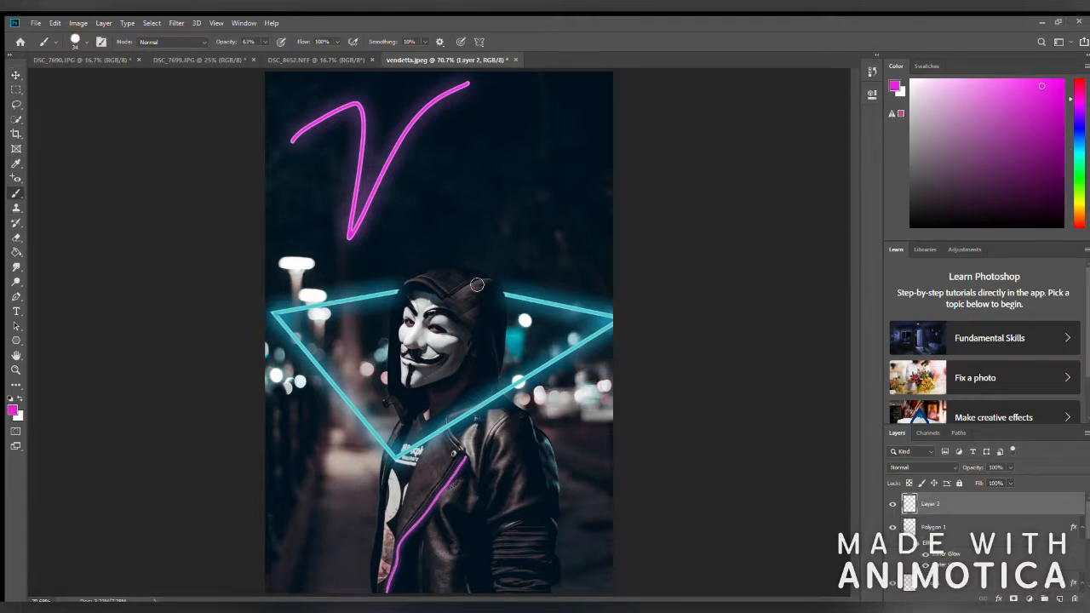
Try handwriting "Vendetta" in magenta next to the V.
drag(390, 232, 588, 194)
click(54, 23)
click(57, 35)
Reduce the brush to a thin tip and undo the trial "Vendetta" lettering.
click(81, 42)
click(66, 74)
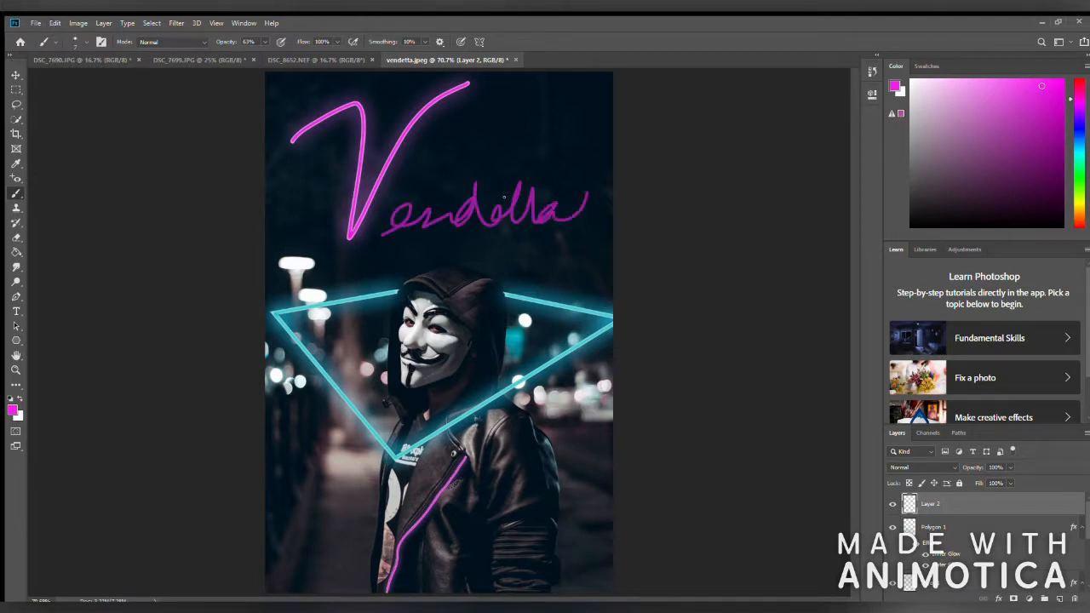
key(ctrl+z)
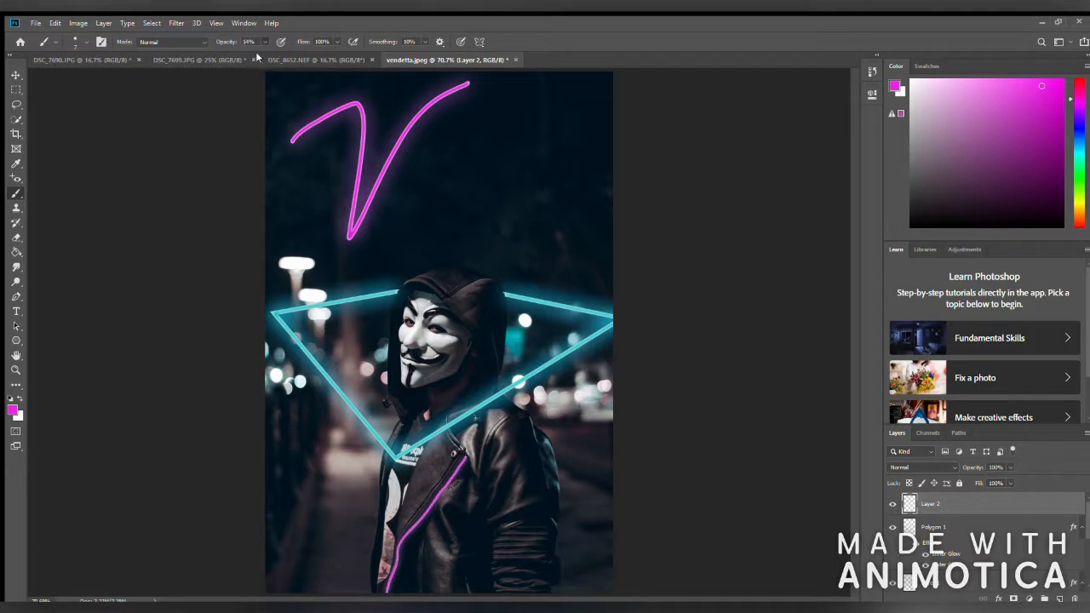
Try handwriting "endetta" in magenta after the V with the Brush, and undo the stroke.
drag(405, 218, 567, 209)
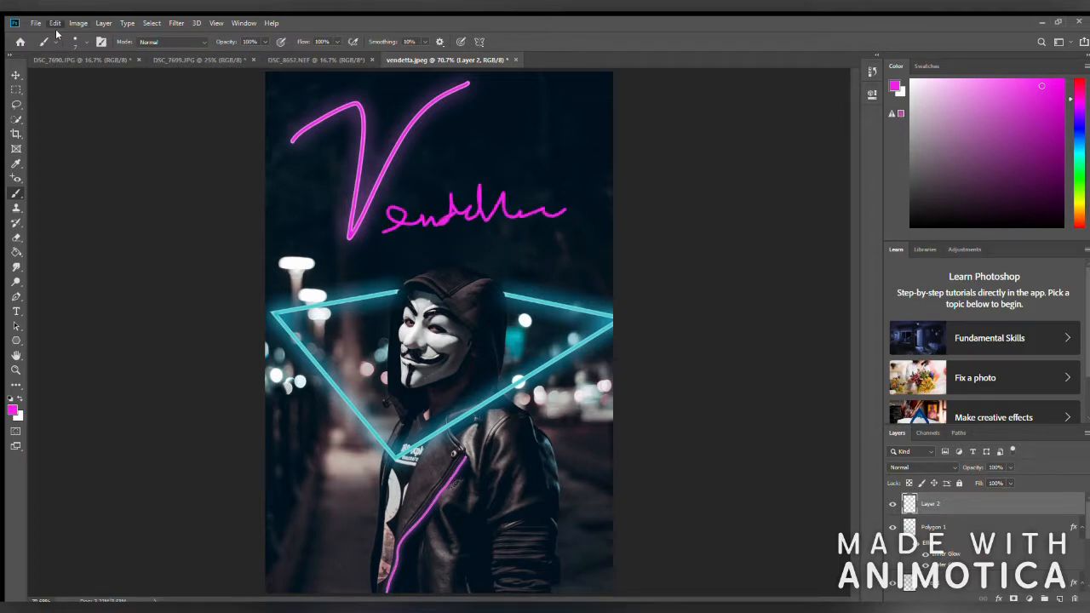
key(ctrl+z)
Try entering "endetta" in a magenta 250 pt Chiller text box beside the V.
click(15, 311)
drag(403, 188, 569, 232)
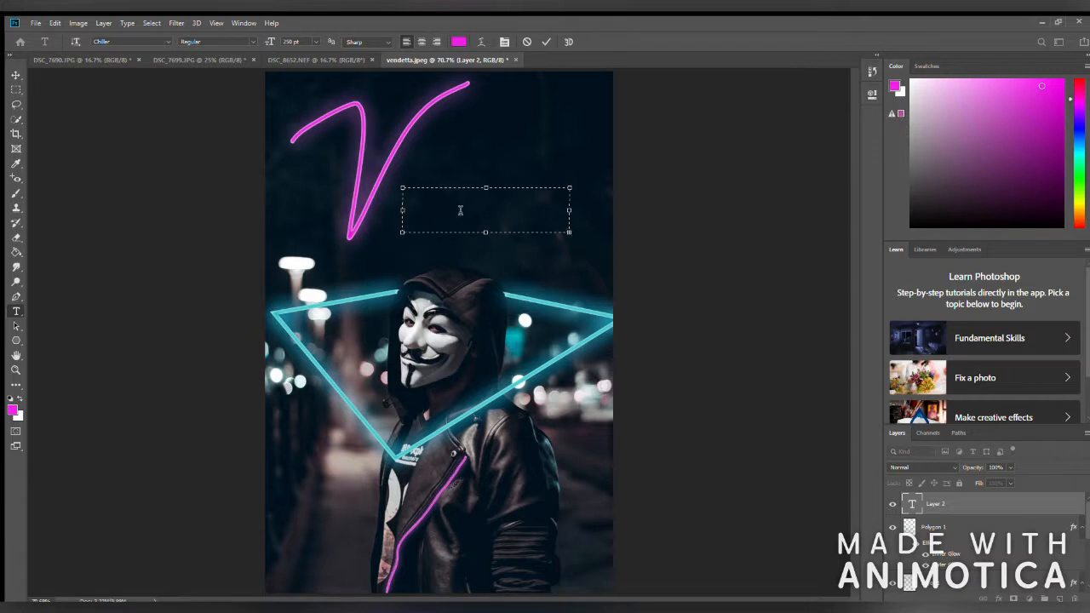
double_click(926, 504)
text(endetta)
key(Return)
Add the word "endetta" as magenta 250 pt Chiller point text and move it against the V.
click(525, 220)
double_click(529, 219)
text(en)
key(Delete)
key(Delete)
key(Delete)
key(Delete)
key(Delete)
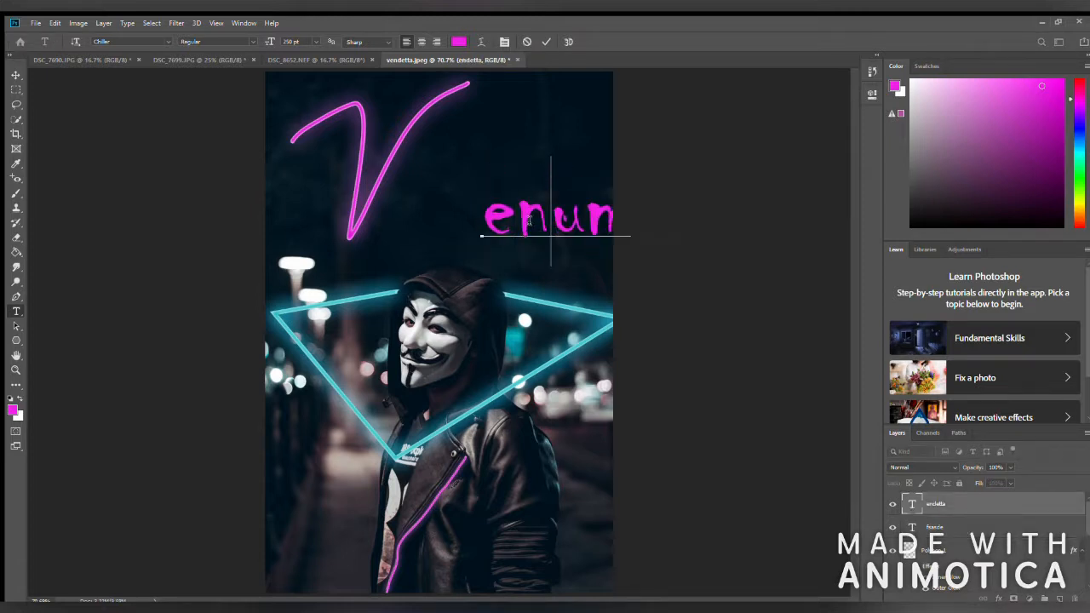
text(detta)
click(16, 75)
drag(565, 223, 464, 229)
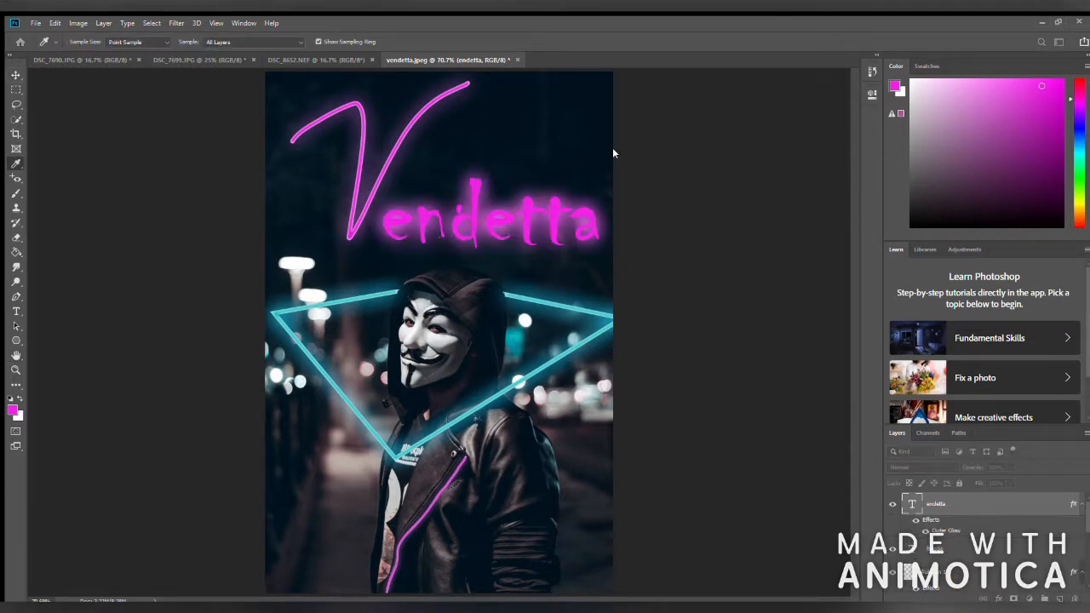
Give the "endetta" text an inner glow and a magenta outer glow to match the neon V.
click(614, 148)
click(595, 286)
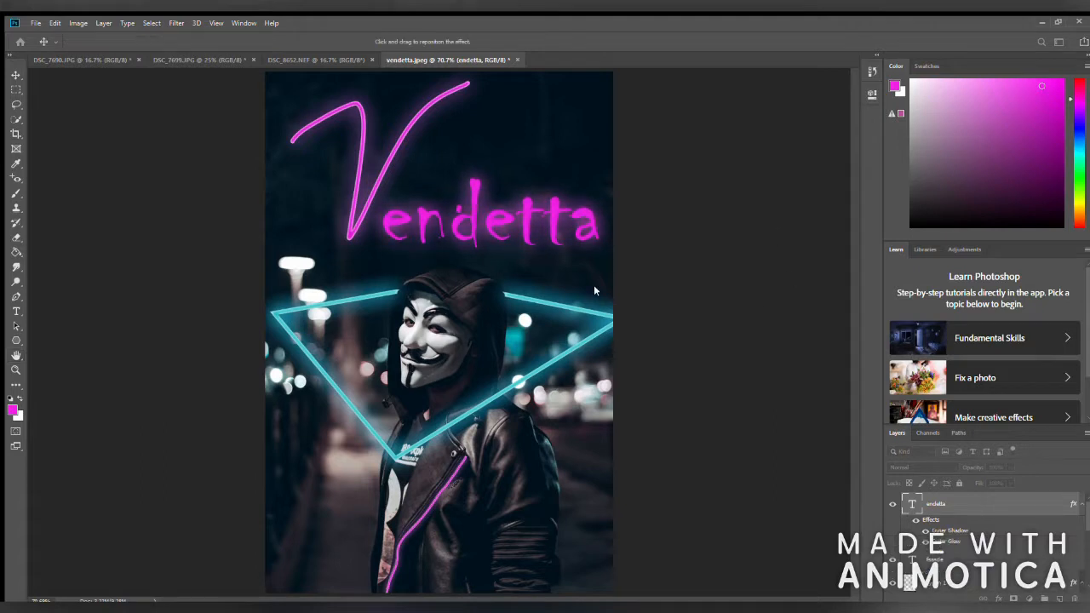
key(h)
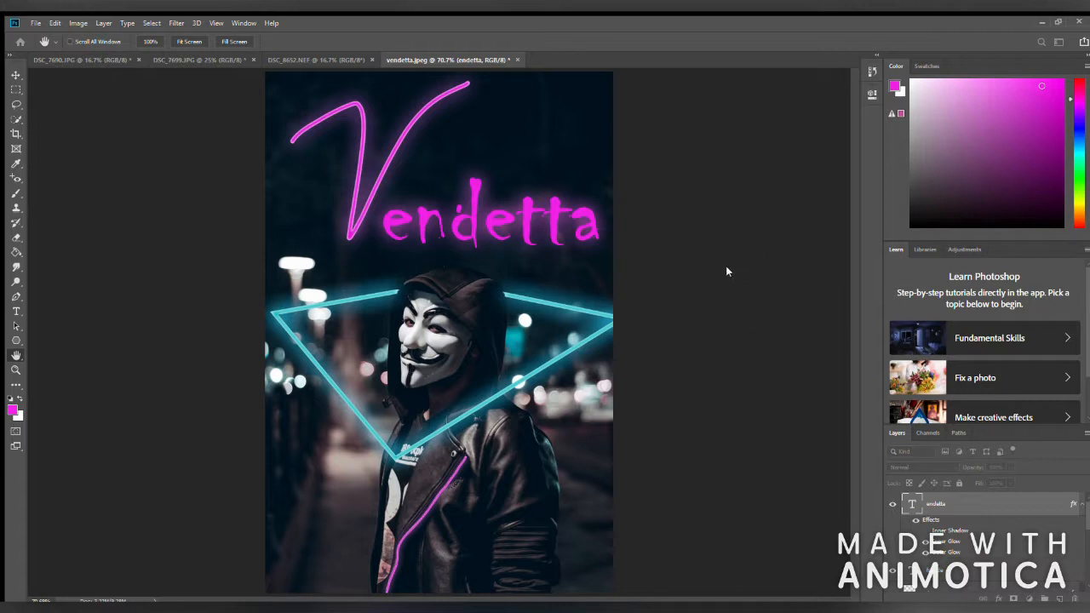
key(v)
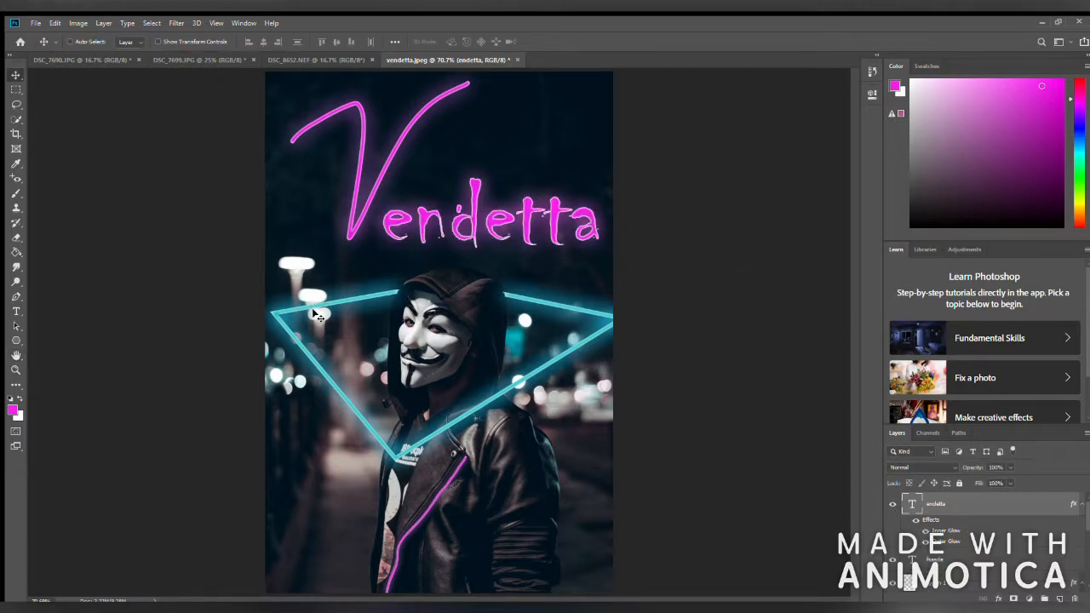
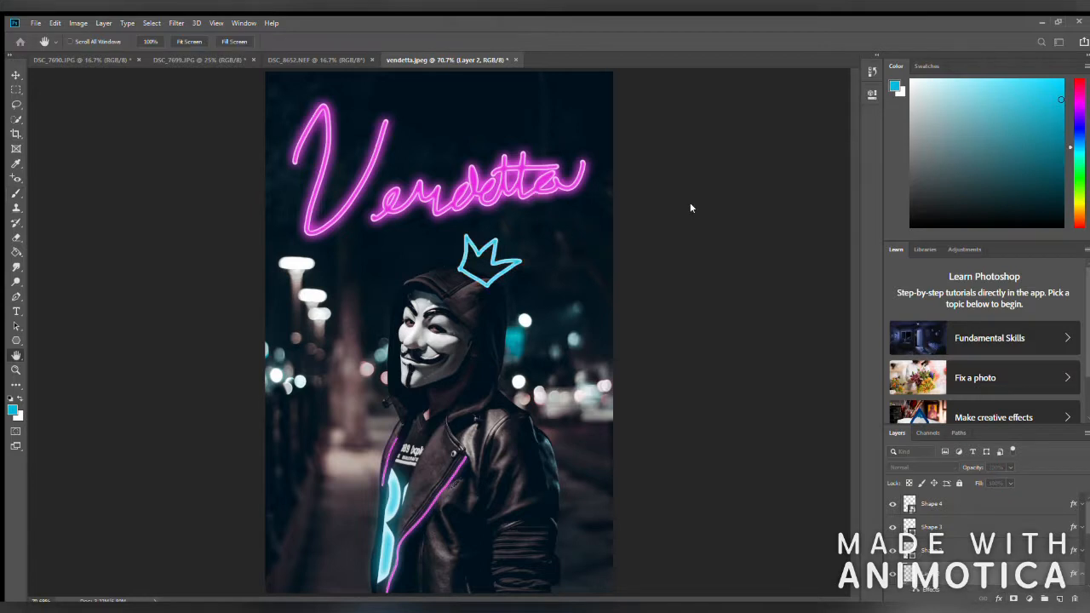
Add a cyan outer glow to the hand-drawn crown above the hood.
click(563, 404)
click(741, 291)
click(689, 366)
click(791, 307)
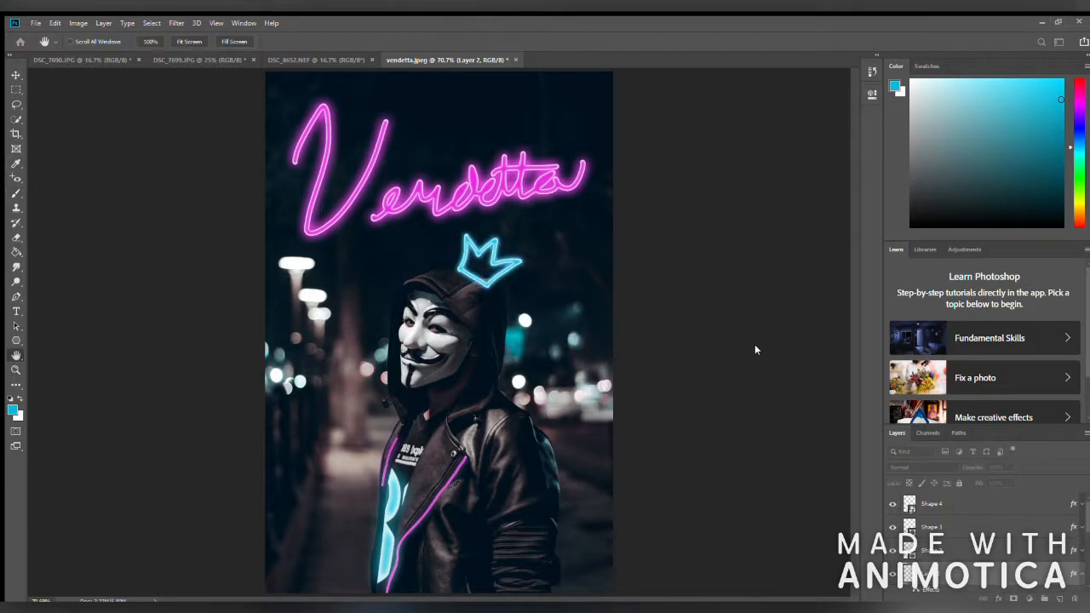
key(b)
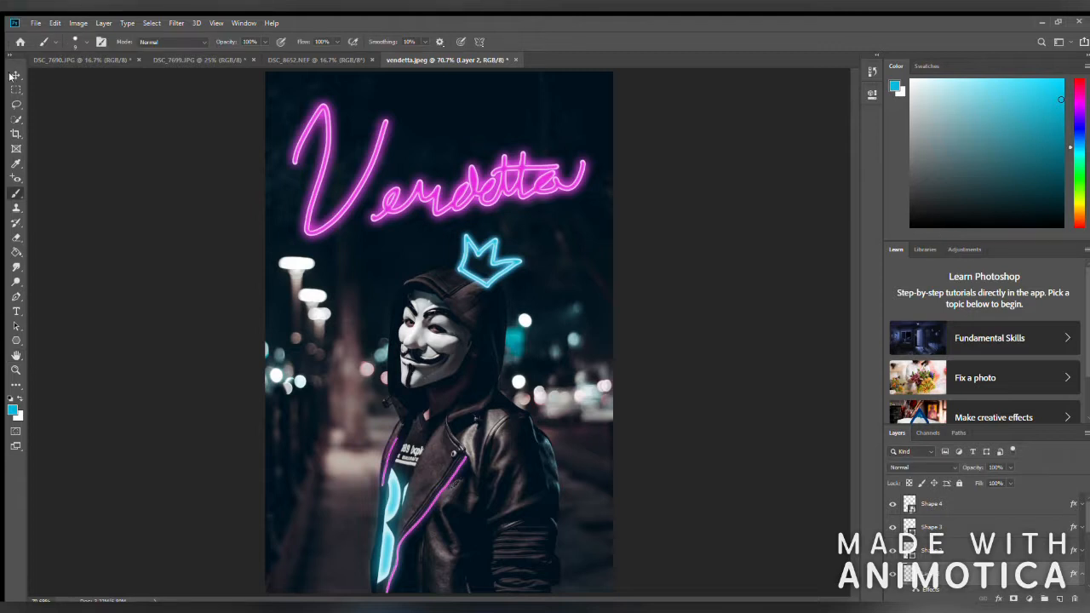
Rotate the crown by 5.77° and move it slightly up and to the right, just above the hood.
key(ctrl+t)
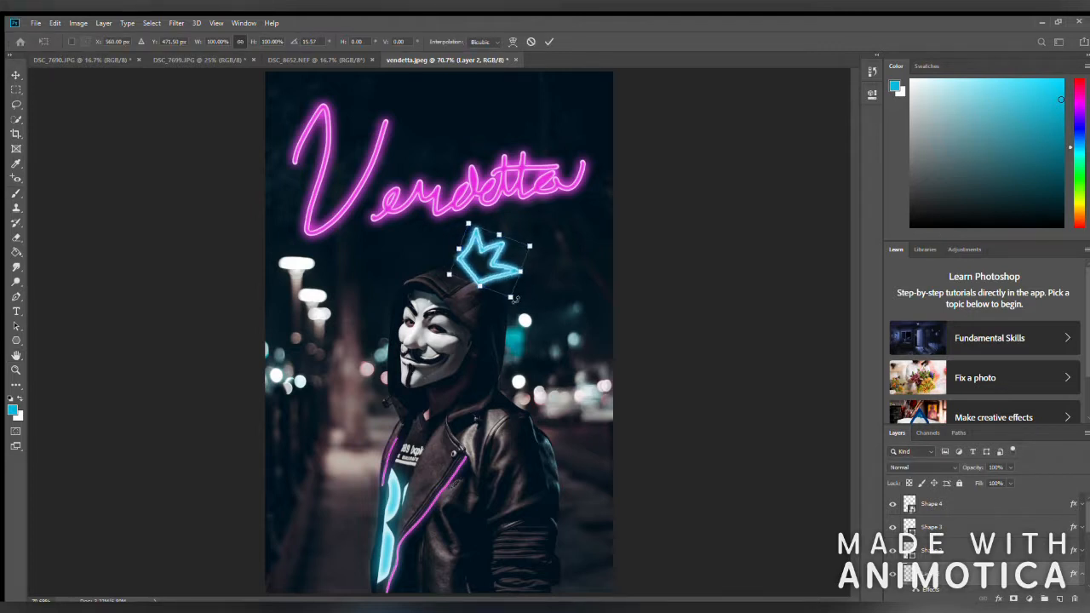
drag(516, 300, 518, 299)
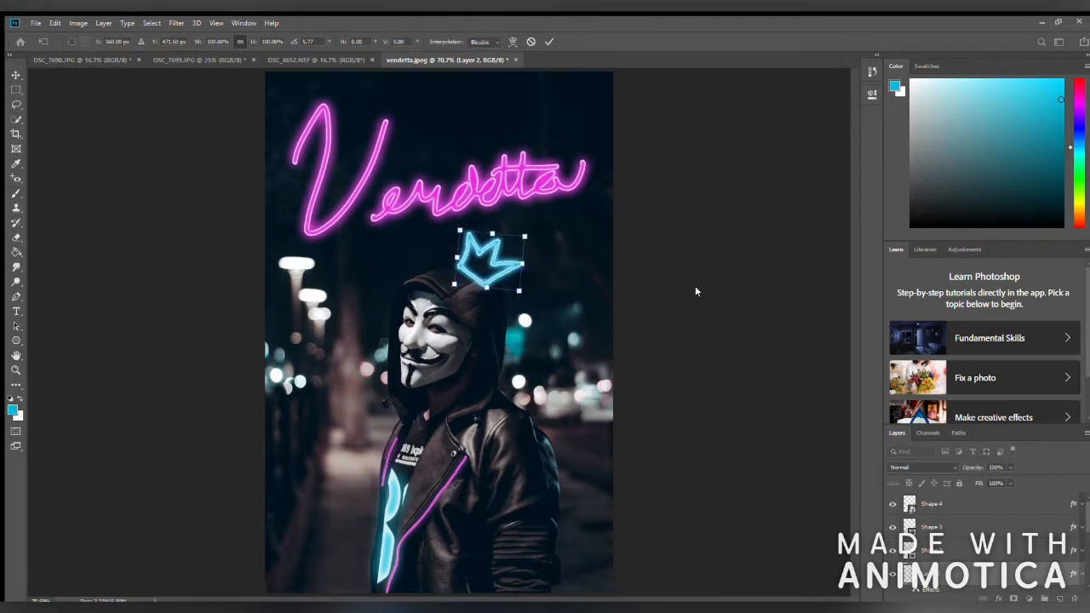
drag(479, 261, 490, 247)
key(Return)
key(b)
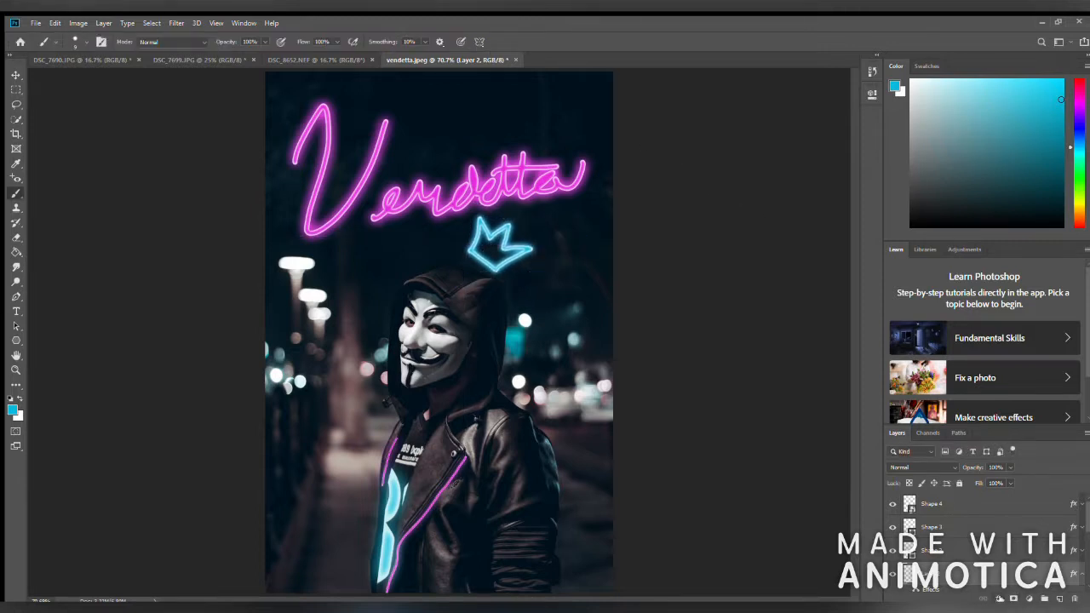
Duplicate the Background layer.
scroll(955, 540, down, 3)
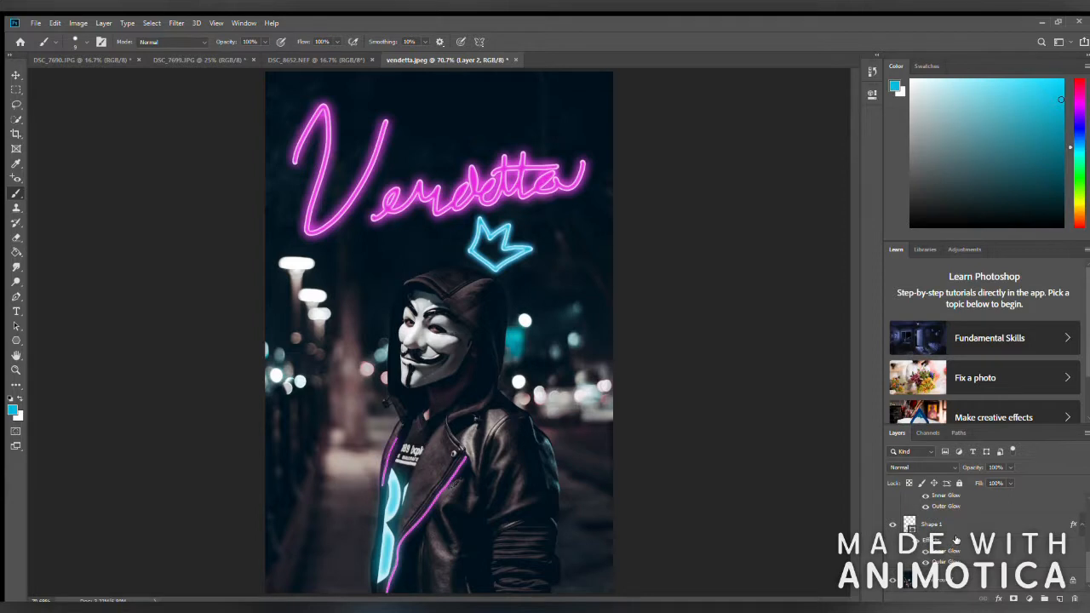
click(954, 579)
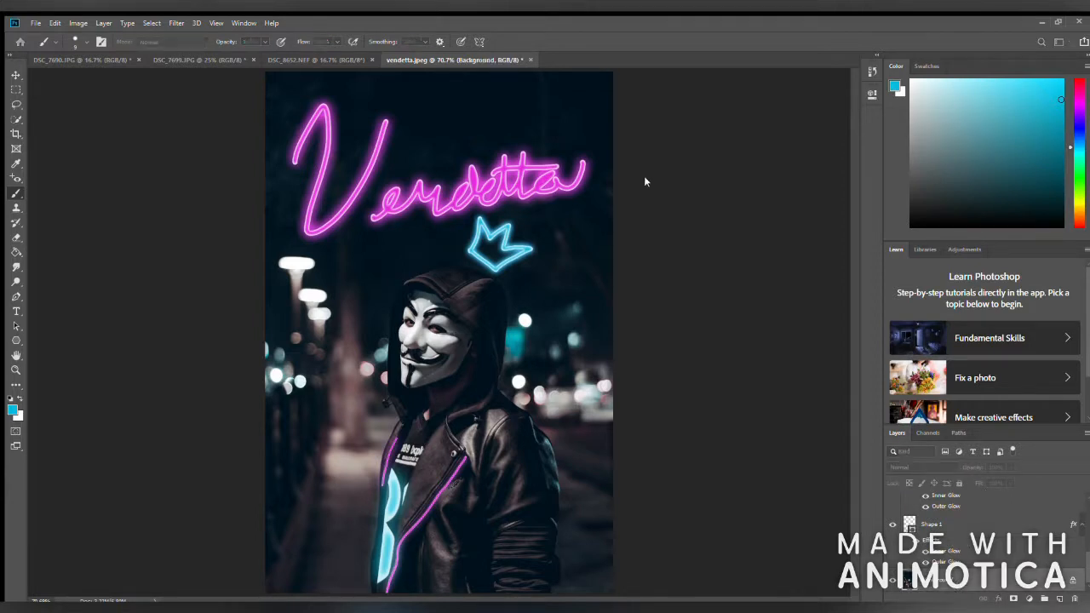
scroll(952, 556, down, 1)
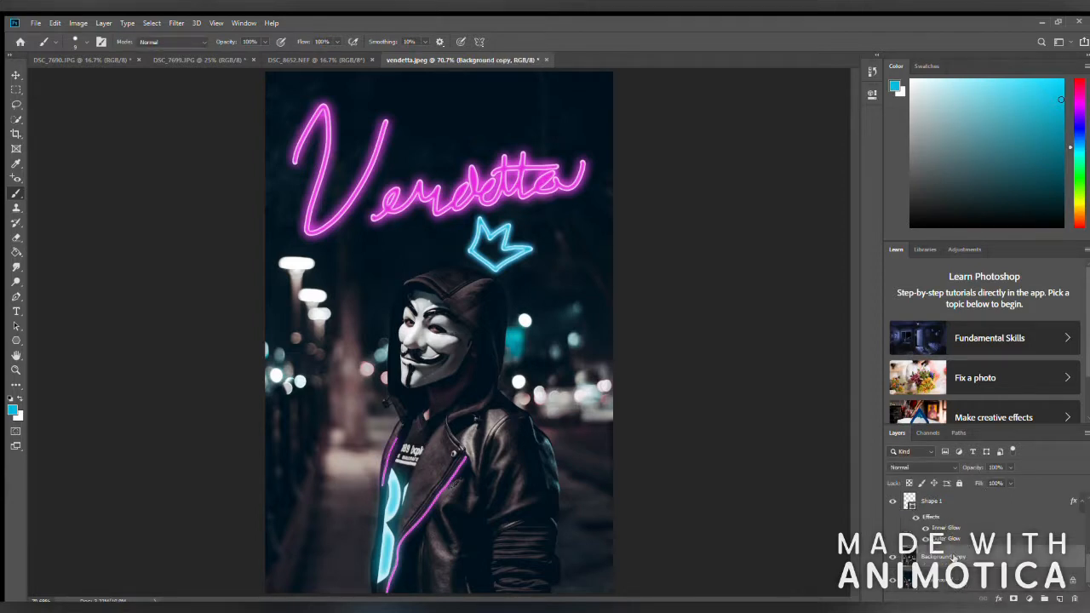
Select the surroundings on the duplicated layer with Quick Selection at size 37, subtracting the hooded figure.
click(16, 119)
key(])
key(])
key(])
key(])
key(])
key(])
mouse_move(591, 567)
mouse_down()
mouse_move(597, 528)
mouse_move(558, 281)
mouse_move(420, 128)
mouse_move(346, 316)
mouse_move(318, 571)
mouse_up()
click(109, 41)
mouse_move(433, 290)
mouse_down()
mouse_move(495, 334)
mouse_move(466, 403)
mouse_move(531, 502)
mouse_move(533, 578)
mouse_move(381, 580)
mouse_up()
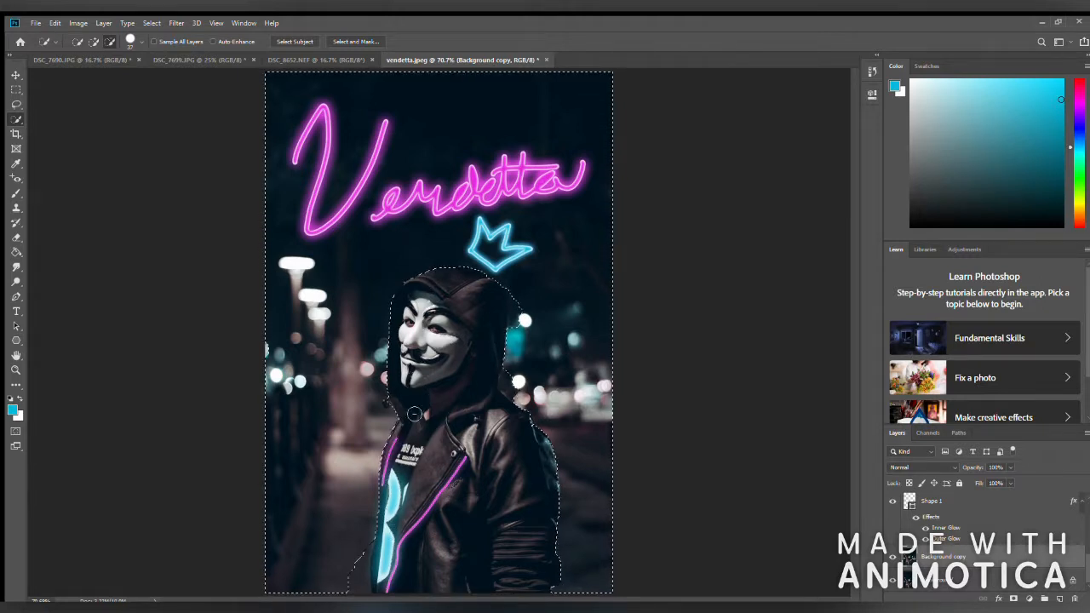
Add the missed areas beside the hood and next to the figure's lower jacket edge to the selection.
click(93, 41)
mouse_move(517, 309)
mouse_down()
mouse_move(516, 323)
mouse_move(516, 303)
mouse_up()
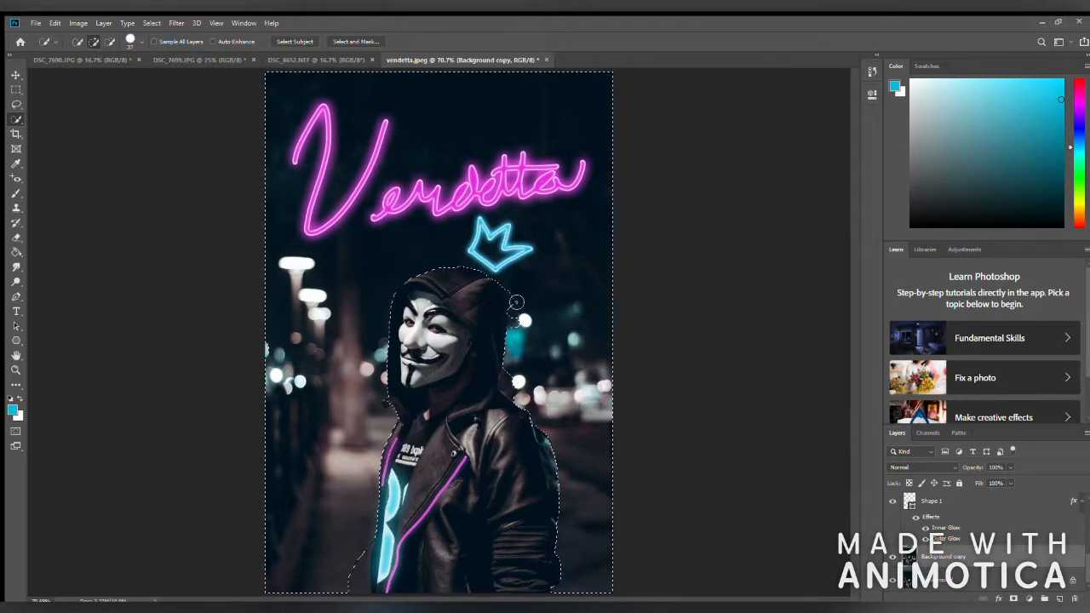
drag(365, 586, 364, 569)
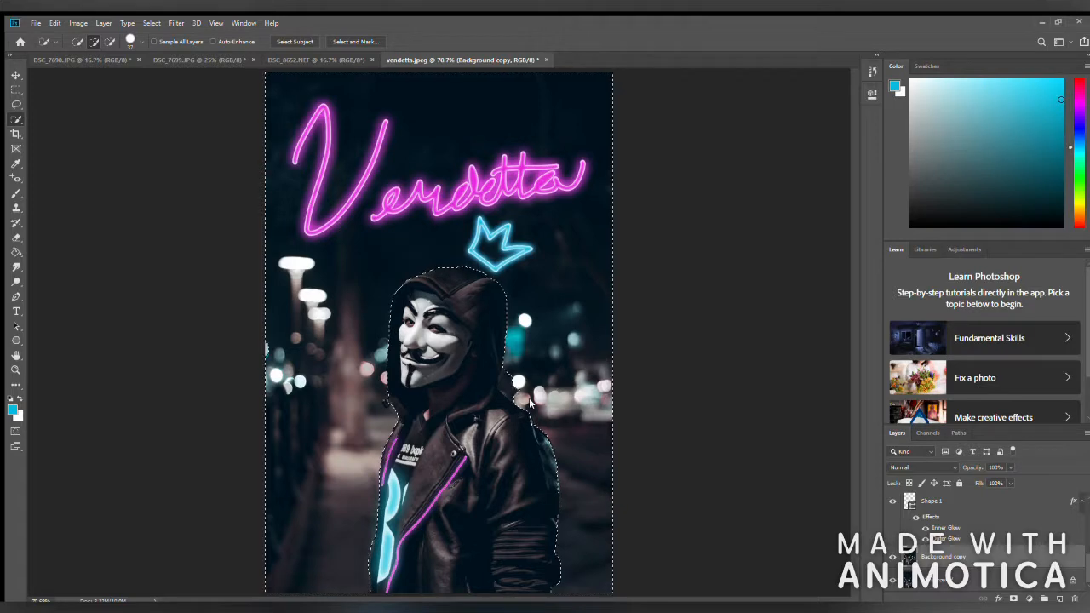
Preview different blend modes on the duplicated background layer and return it to Normal.
click(922, 468)
click(933, 517)
key(Up)
key(Up)
key(Up)
key(Up)
key(Up)
key(Up)
key(Up)
key(Up)
key(Up)
key(Down)
key(Down)
key(Down)
key(Down)
key(Down)
key(Down)
key(Down)
key(Down)
key(Home)
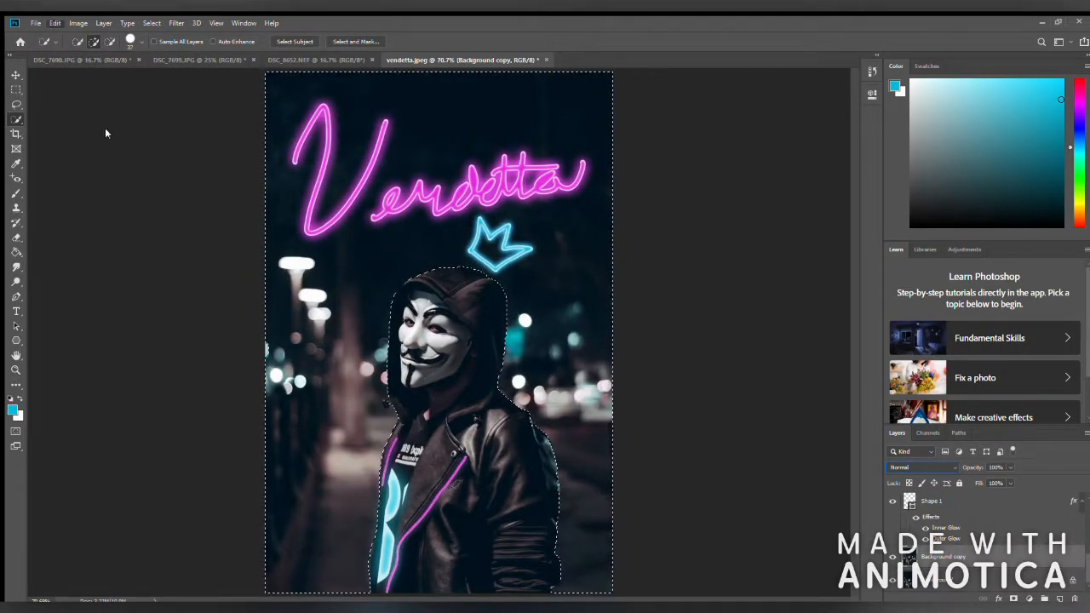
Put the selected surroundings on their own layer and turn the Background layer's visibility back on.
key(ctrl+shift+j)
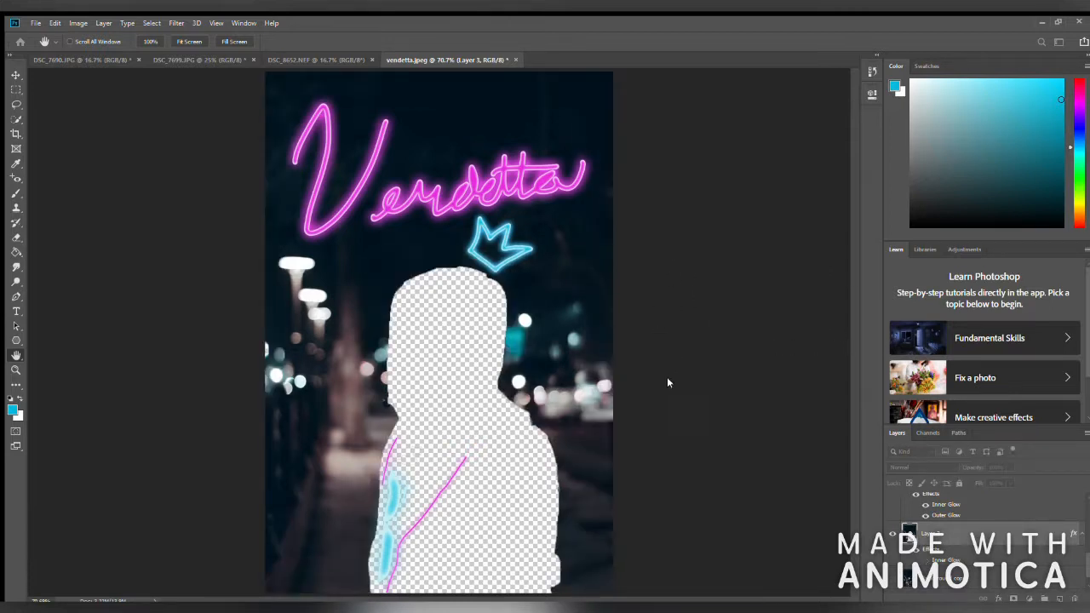
click(1025, 238)
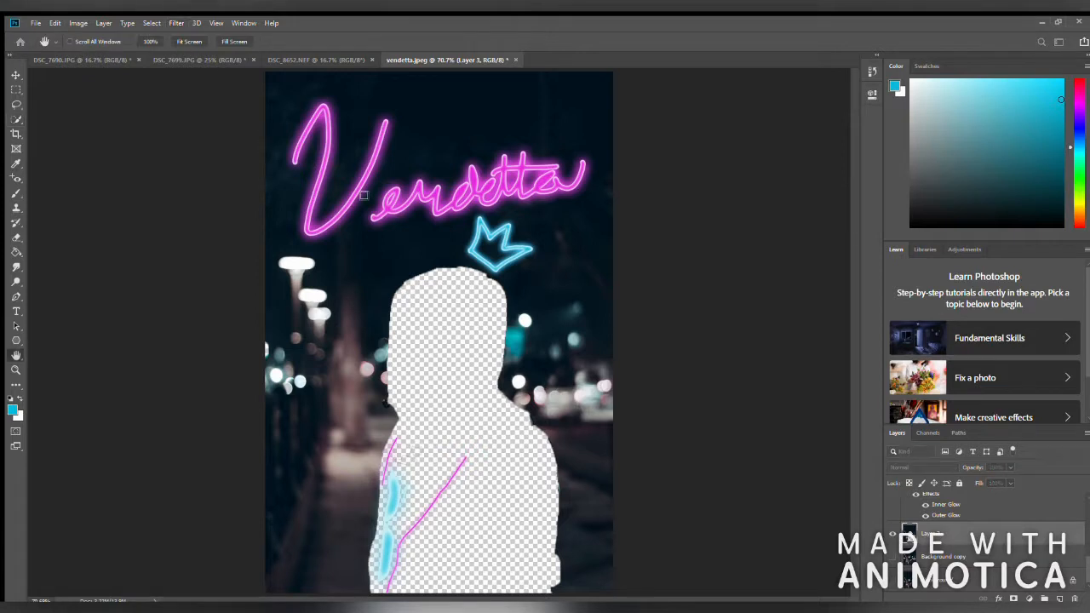
click(795, 305)
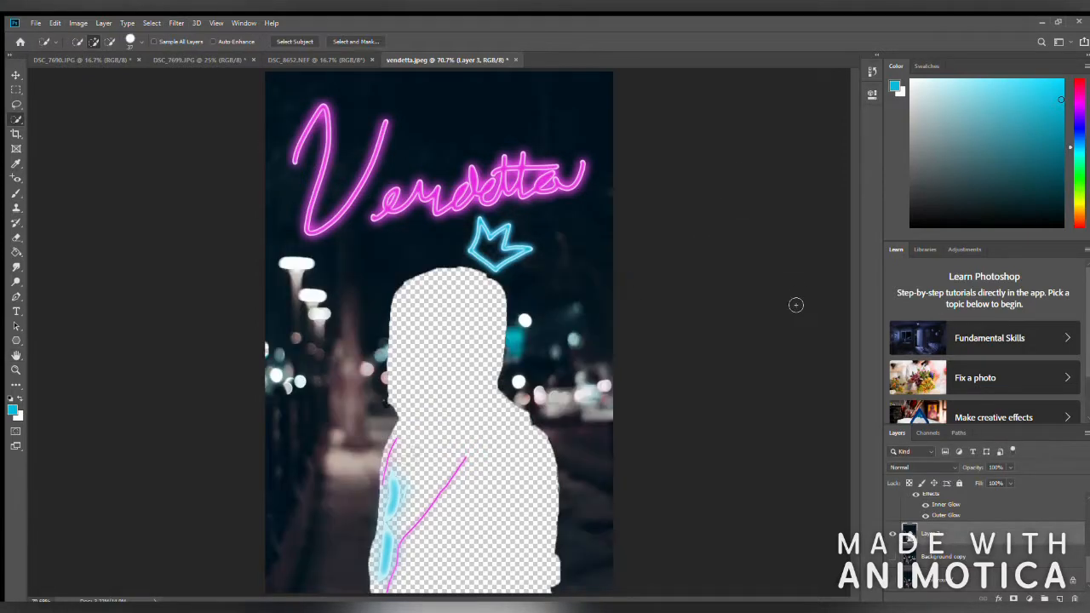
click(892, 580)
scroll(923, 553, up, 3)
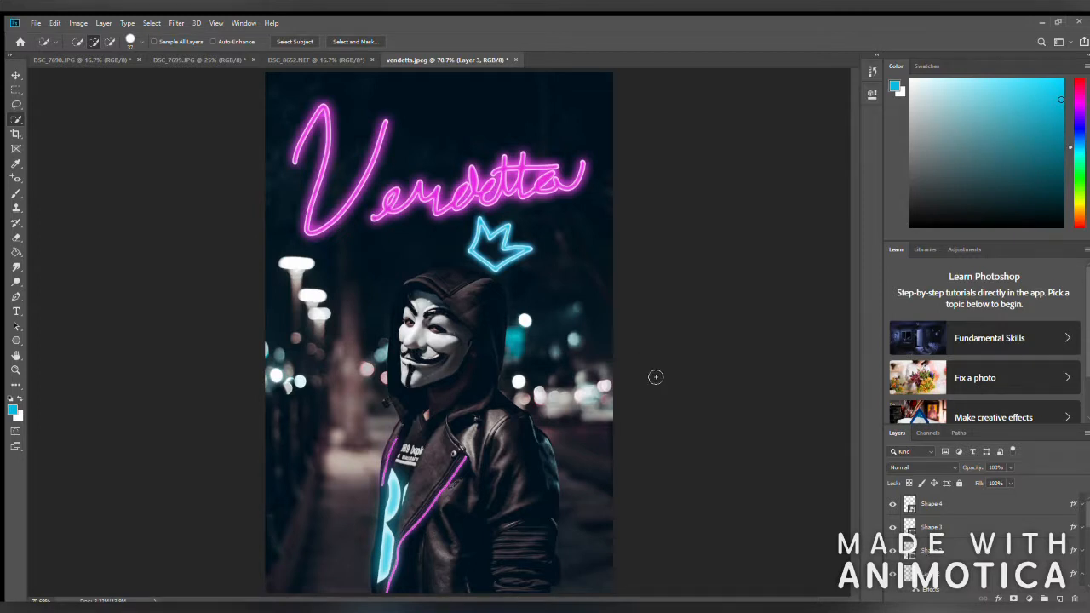
Set the Pencil to a 4 px tip, try painting the mask's eyes cyan, and undo the strokes.
click(15, 194)
key(shift+b)
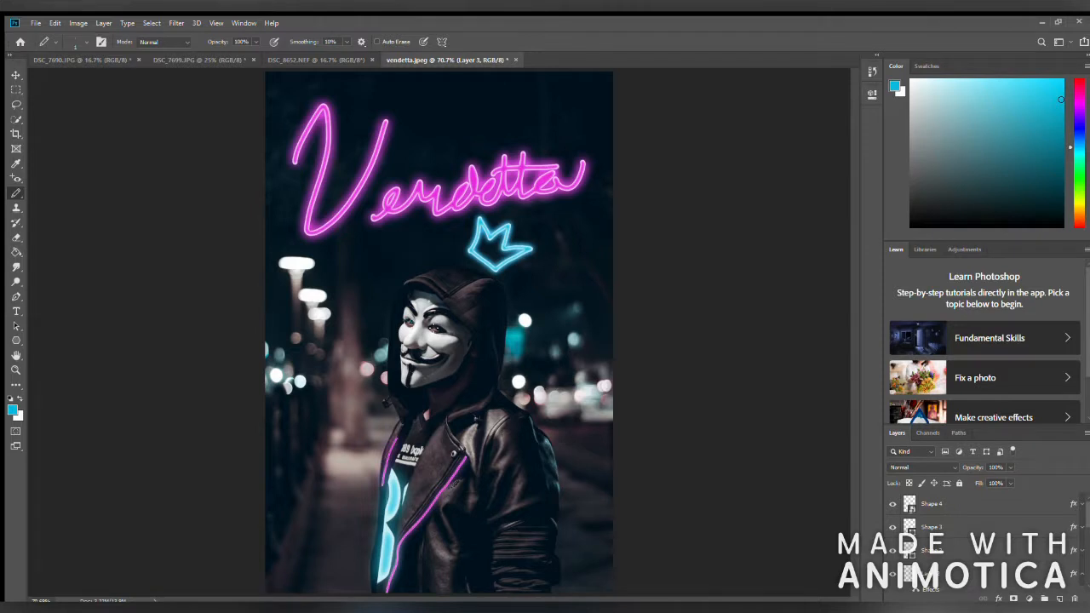
click(85, 42)
drag(64, 76, 69, 77)
click(408, 323)
key(ctrl+z)
scroll(968, 566, down, 3)
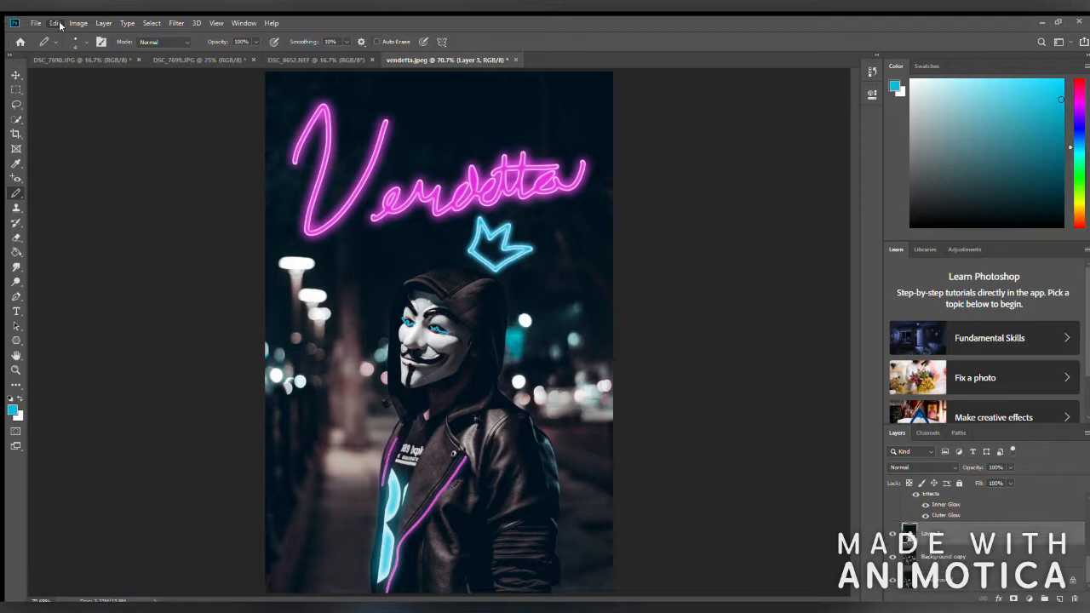
Paint the mask's eyes cyan on a new layer and give them a glow effect.
click(1057, 599)
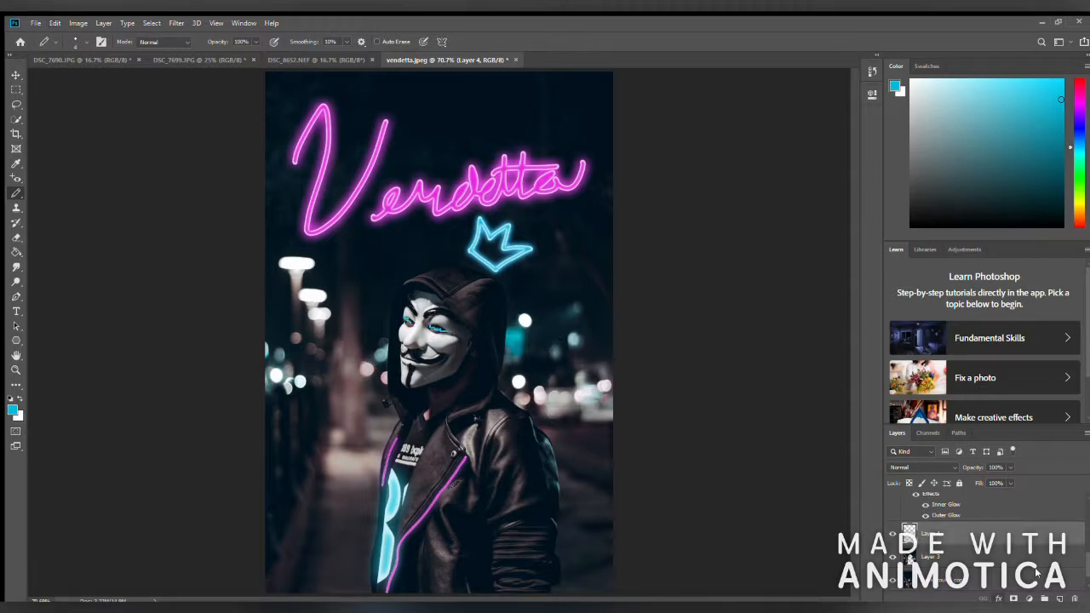
key(h)
click(651, 387)
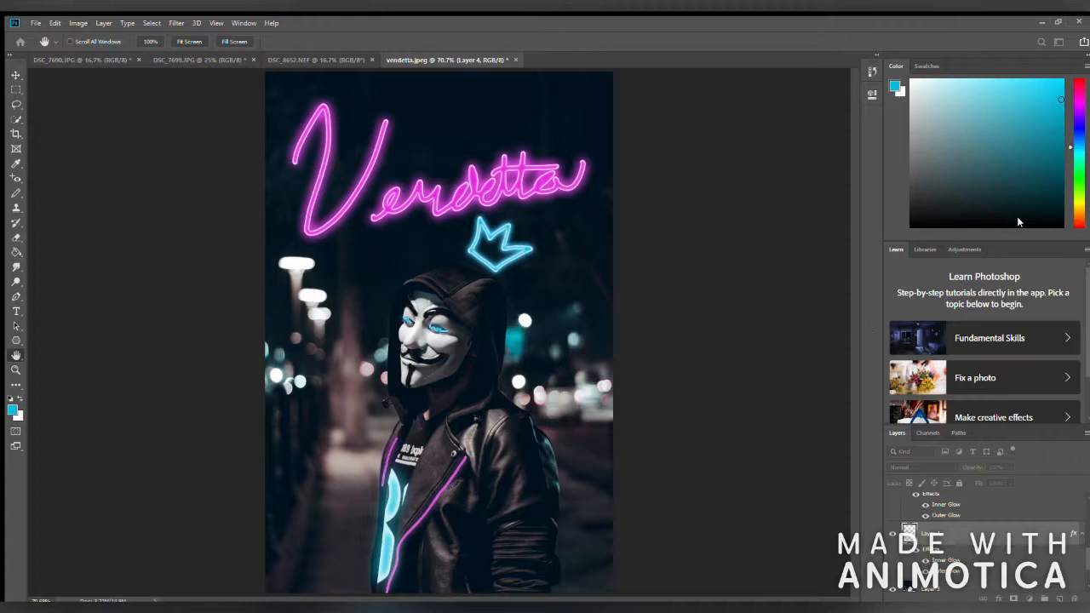
On a new layer, paint soft cyan light on the hood below the crown with the Brush at 34% opacity.
key(b)
click(1060, 598)
scroll(971, 549, up, 1)
scroll(966, 558, down, 1)
key(shift+b)
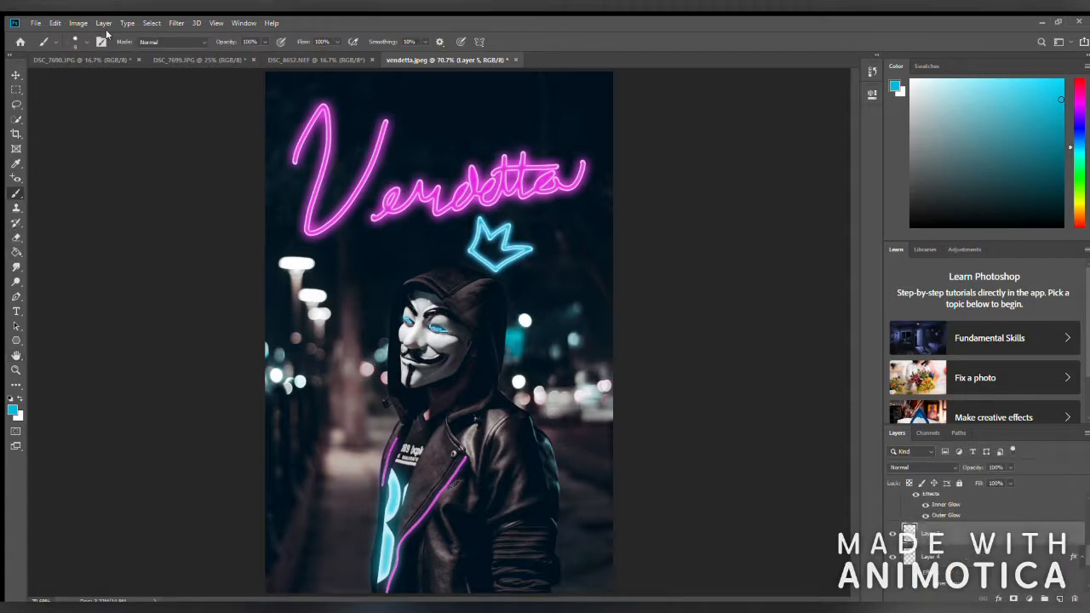
key(2)
key(4)
mouse_move(481, 281)
mouse_down()
mouse_move(484, 298)
mouse_move(500, 295)
mouse_up()
Switch the brush color to magenta and paint soft light on the hood's top, the jacket lapel and the mask's nose and forehead.
click(12, 411)
click(668, 338)
mouse_move(429, 277)
mouse_down()
mouse_move(461, 308)
mouse_move(416, 287)
mouse_up()
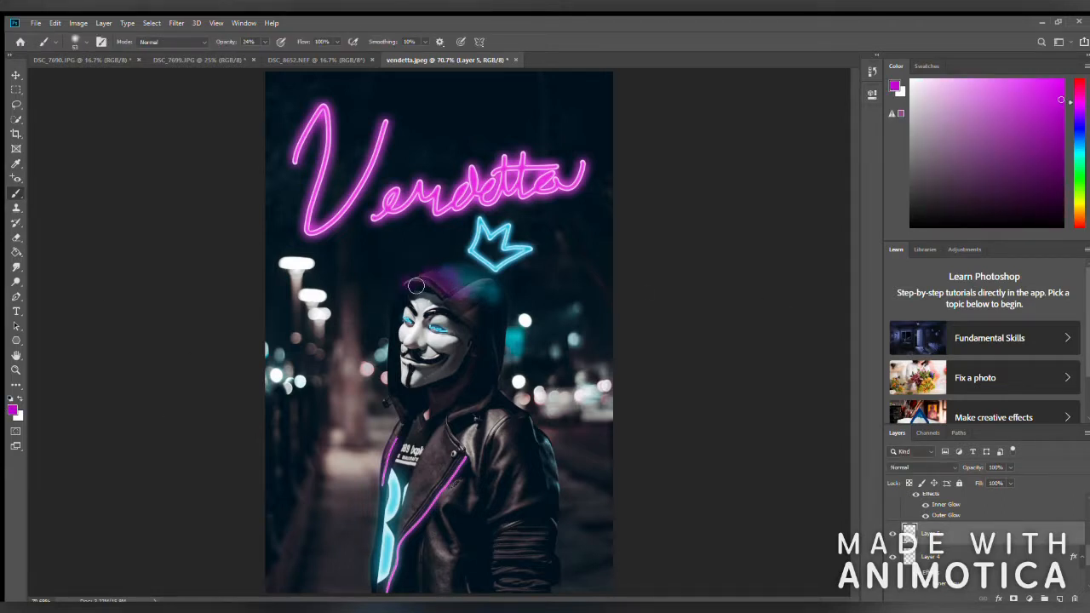
mouse_move(409, 542)
mouse_down()
mouse_move(451, 496)
mouse_move(431, 465)
mouse_up()
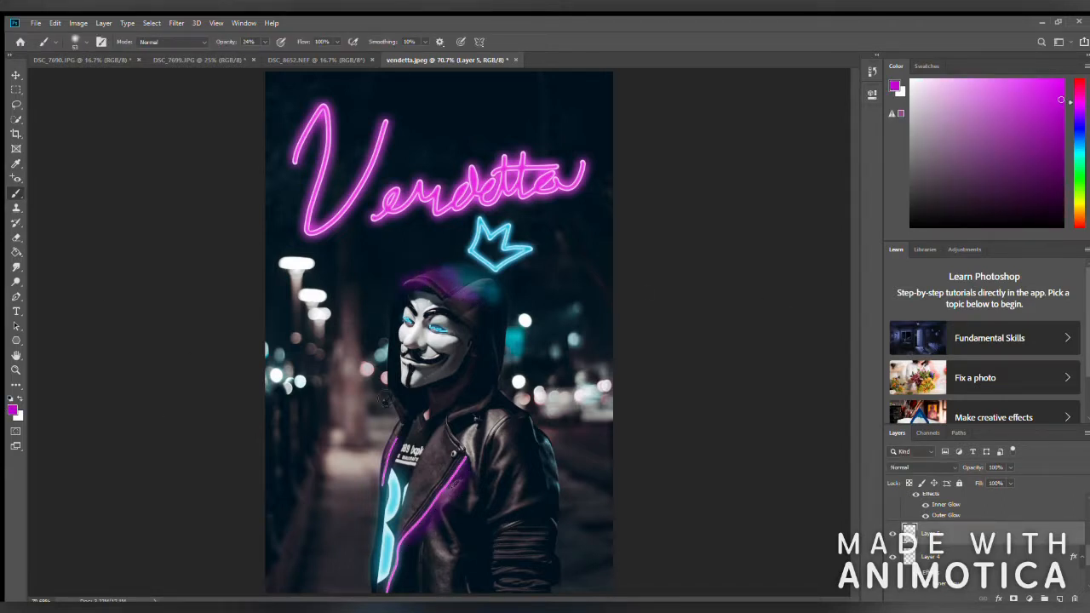
mouse_move(410, 340)
mouse_down()
mouse_move(480, 365)
mouse_move(466, 426)
mouse_move(423, 307)
mouse_up()
Switch to light blue with a size 42 brush, tint the mask around the eyes, and open the layer's blend mode choices.
click(12, 411)
click(702, 378)
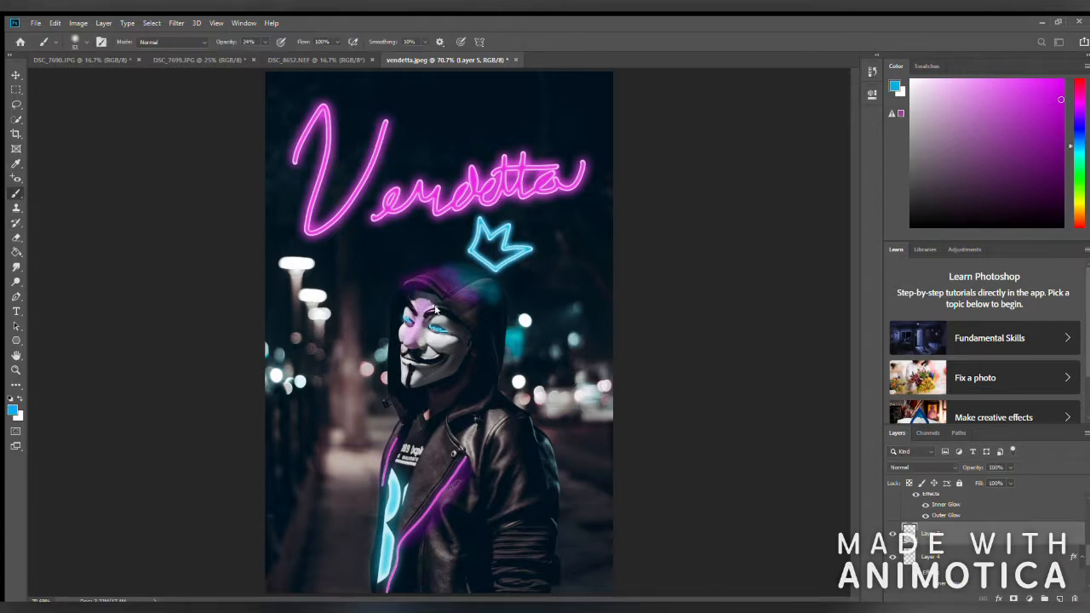
click(778, 300)
click(83, 42)
click(80, 73)
click(409, 328)
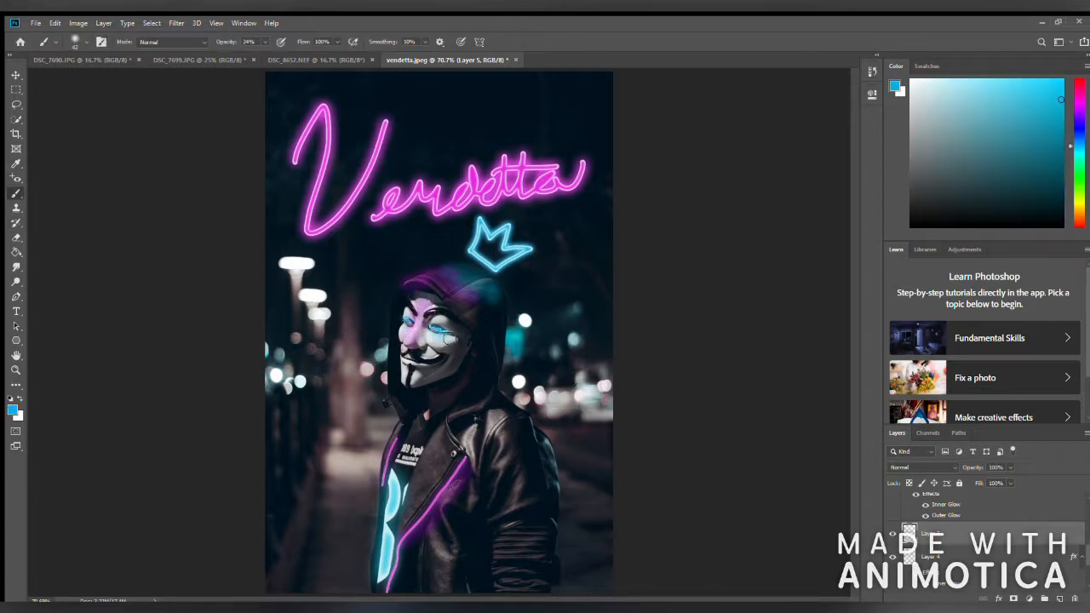
click(949, 467)
click(925, 467)
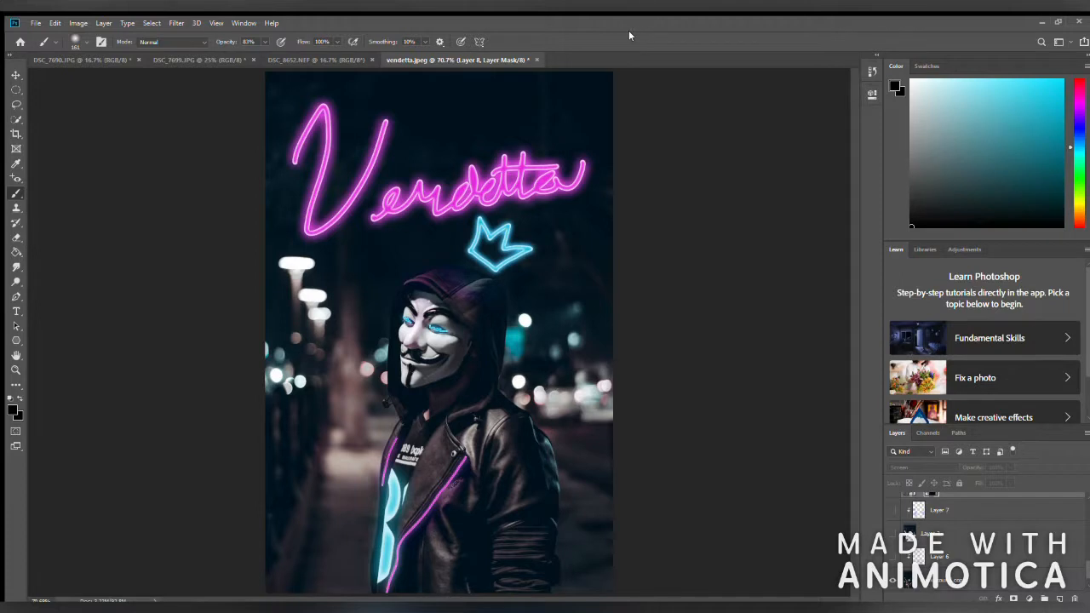
Turn on the visibility of the clipped Layer 6 and the layer directly above it.
click(894, 558)
click(894, 535)
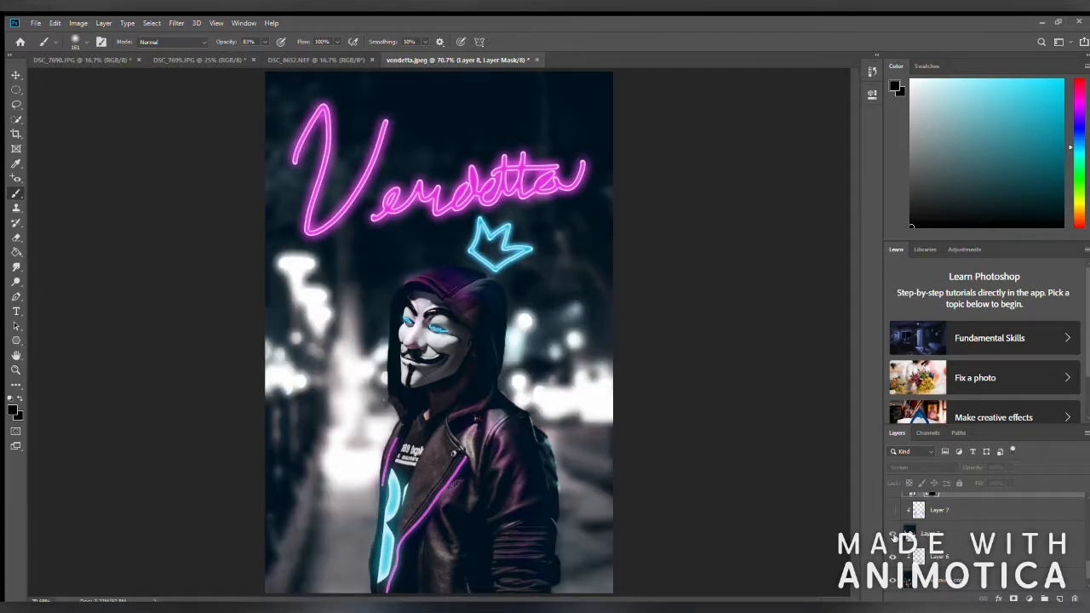
Compare the image with and without Layer 3, and turn on the visibility of the clipped Layer 7.
click(894, 535)
click(894, 536)
click(894, 536)
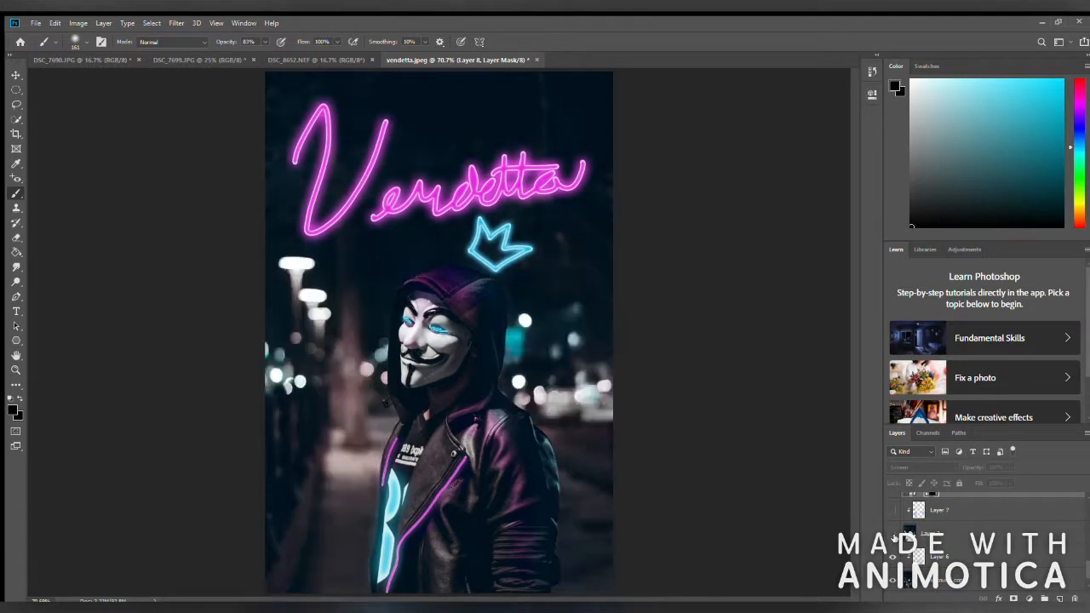
click(894, 536)
click(910, 534)
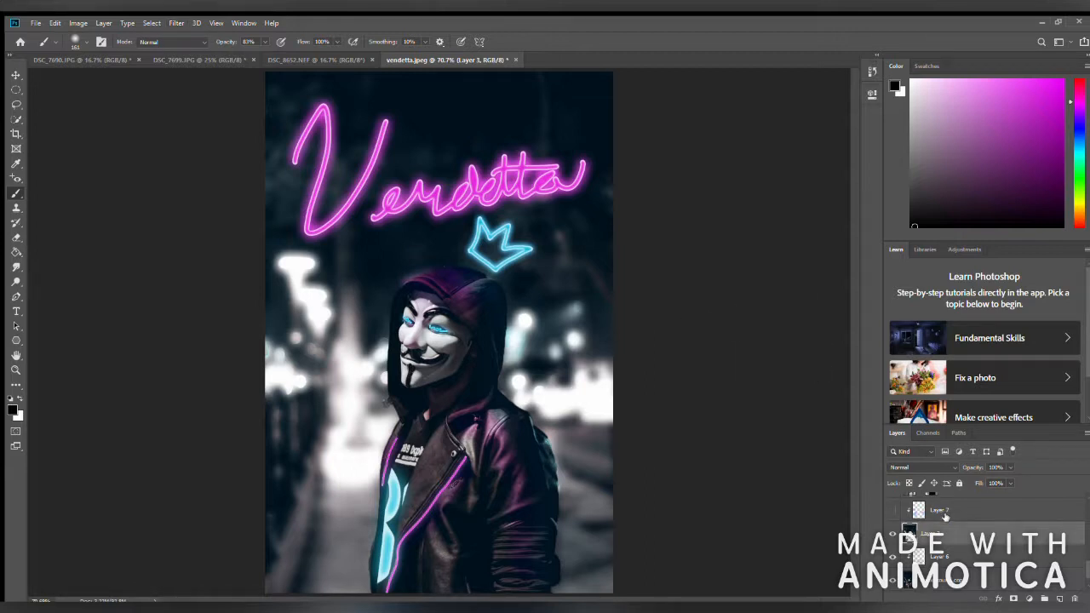
scroll(899, 529, up, 2)
click(894, 534)
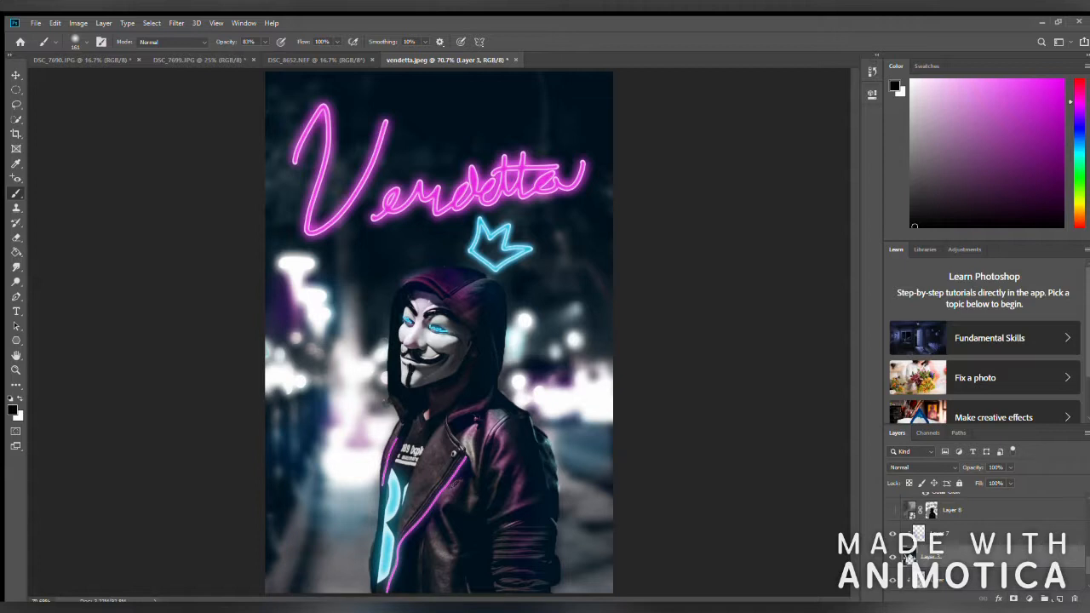
Compare the image with and without the masked cloud layer, Layer 8, leaving it hidden.
click(909, 558)
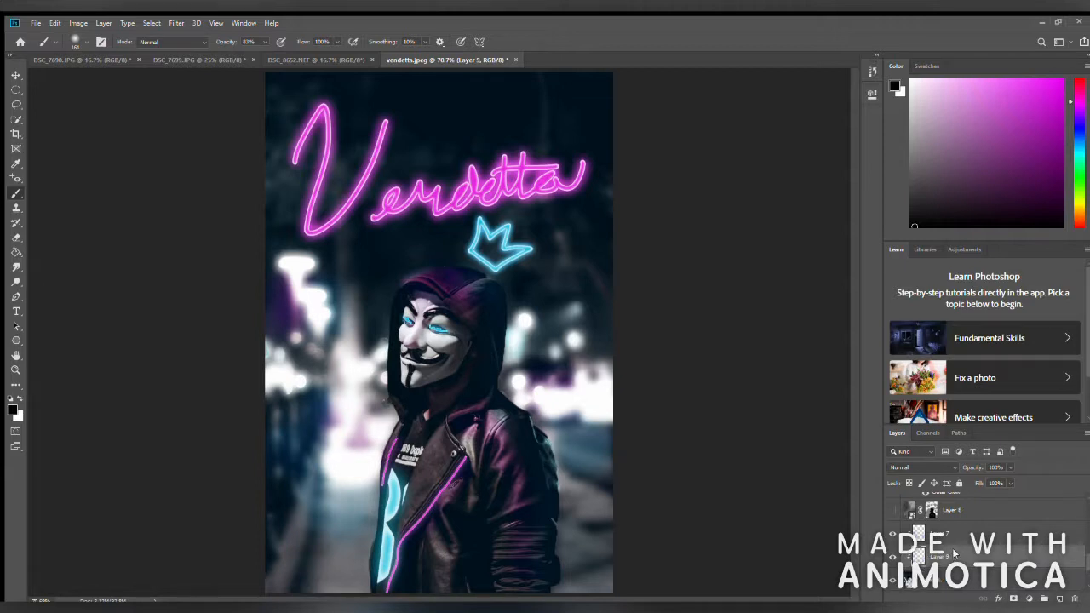
click(955, 535)
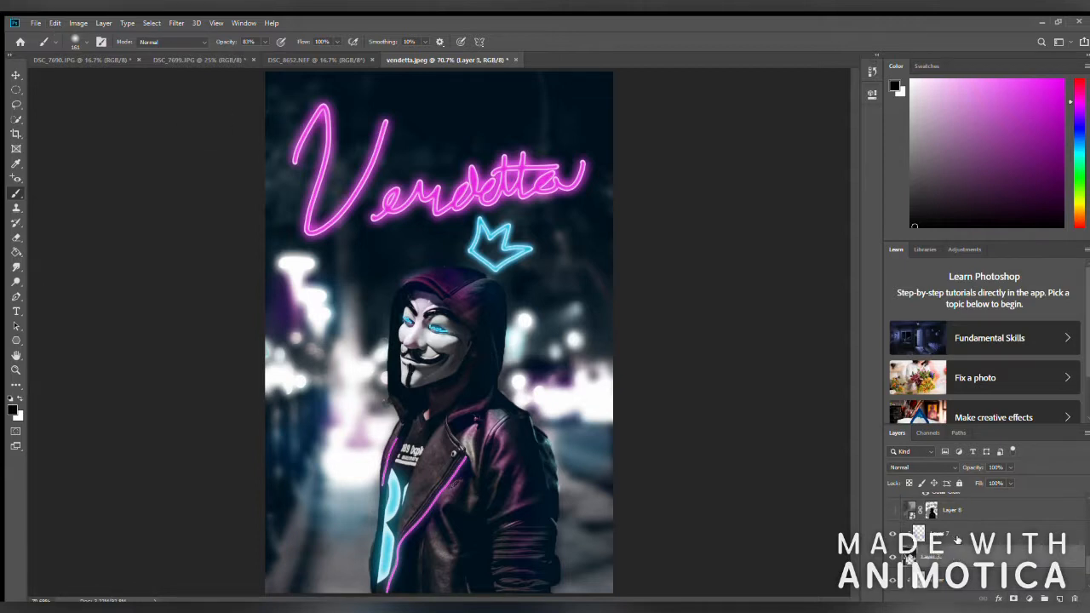
click(893, 511)
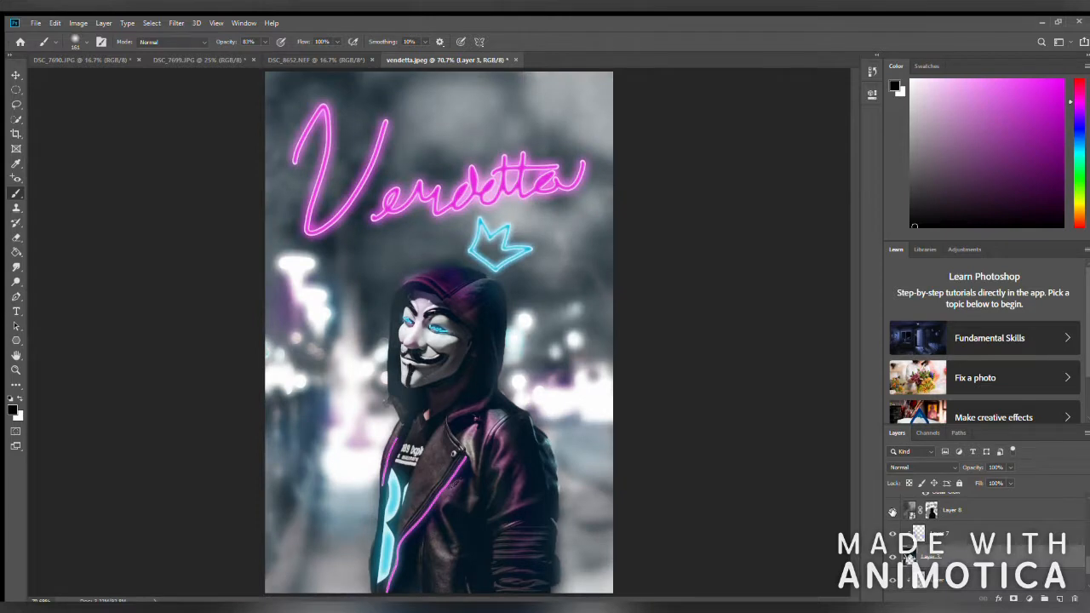
click(893, 511)
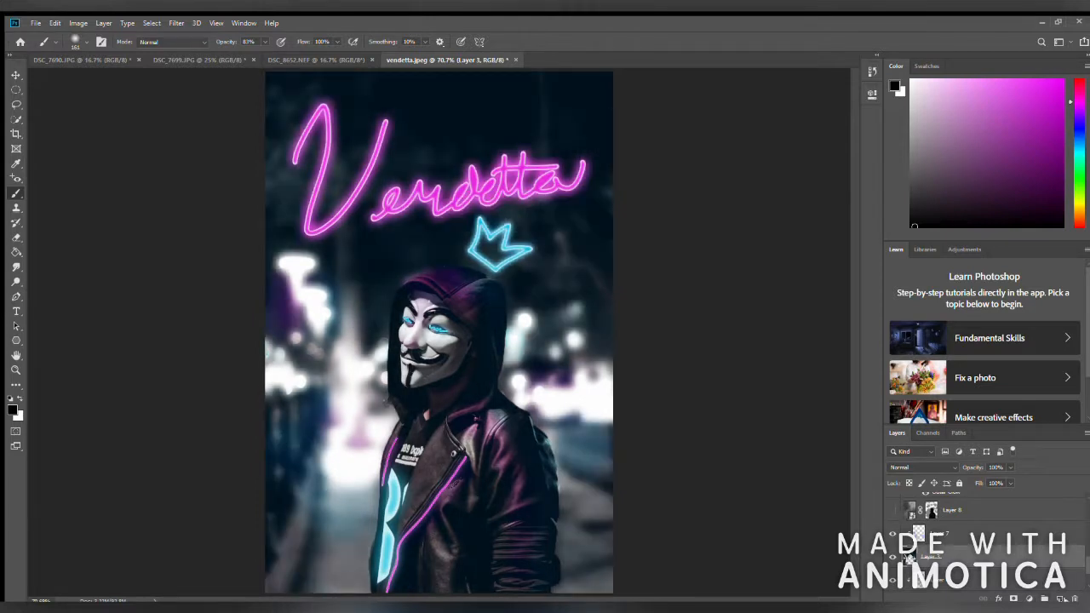
Create a new layer directly above Layer 8 and fill it with the Clouds render filter.
key(Delete)
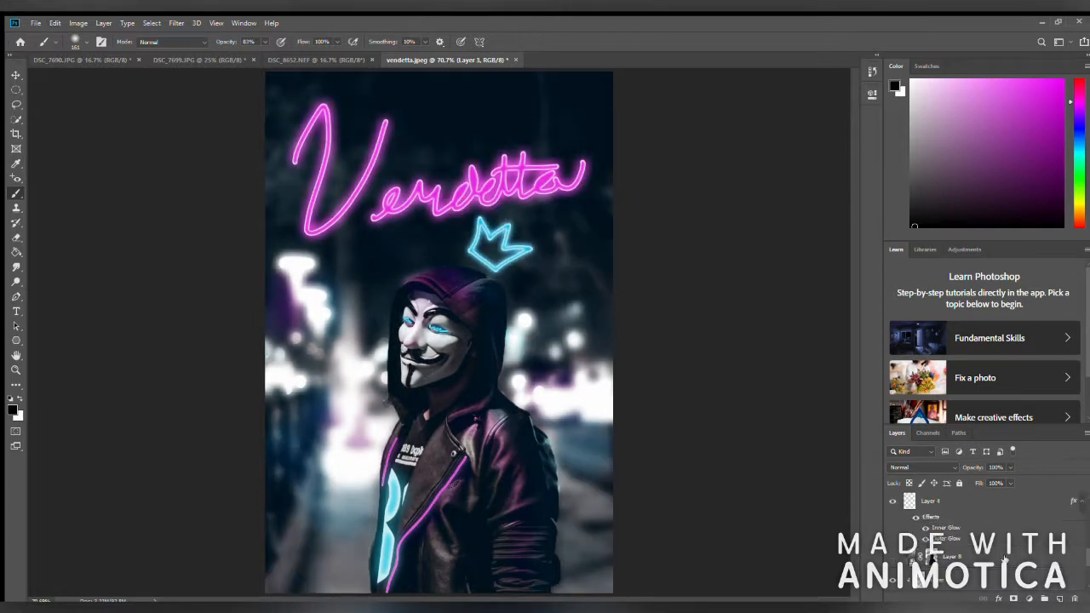
click(1000, 537)
click(1056, 599)
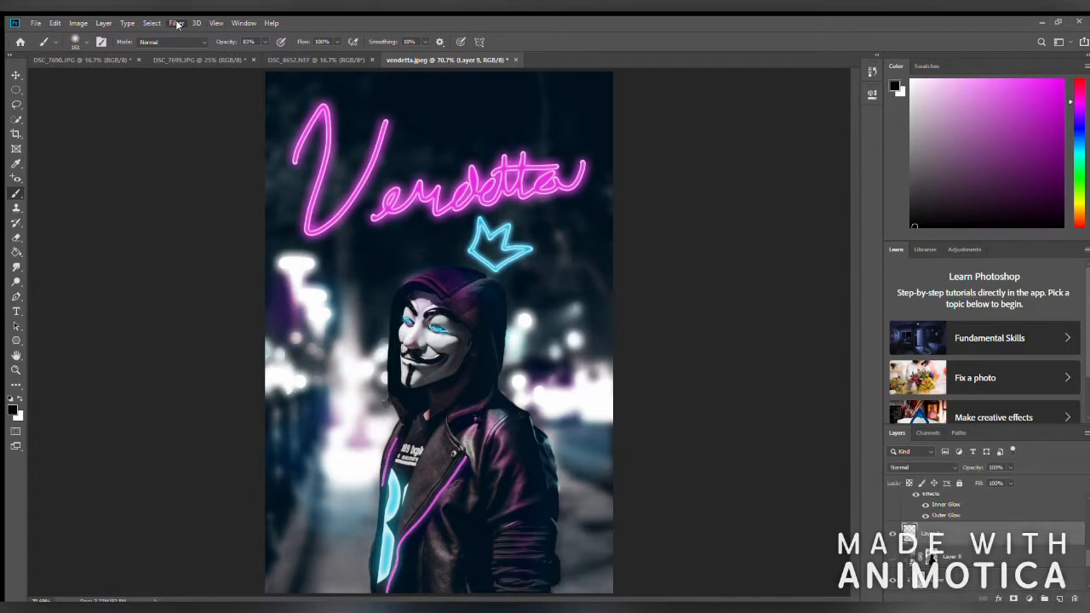
key(ctrl+f)
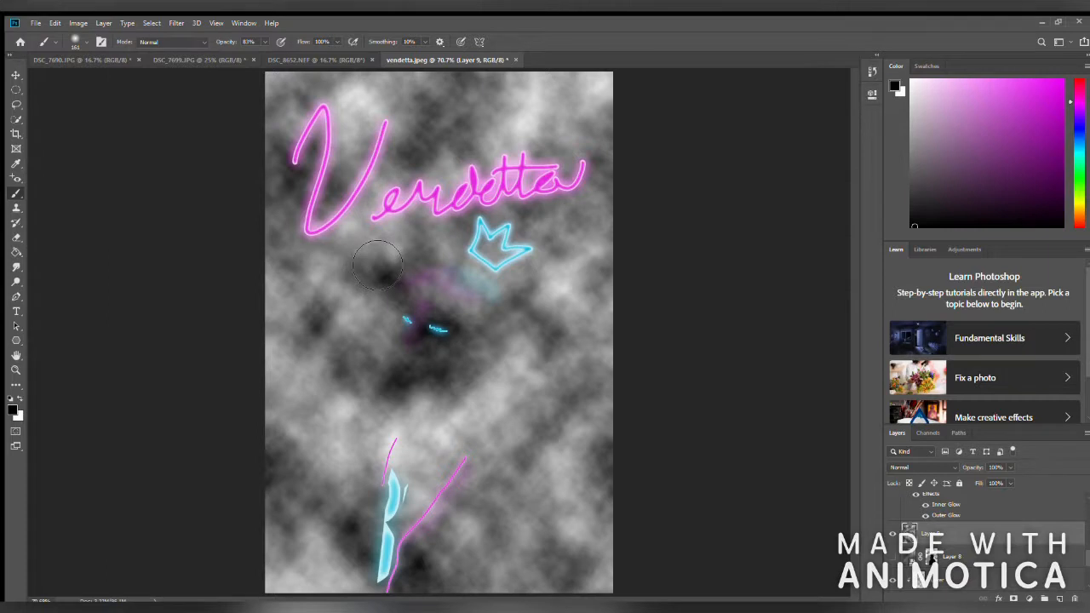
Try scaling the new clouds layer to 200%, return it to 100% and apply the transform.
key(ctrl+t)
text(200)
key(Return)
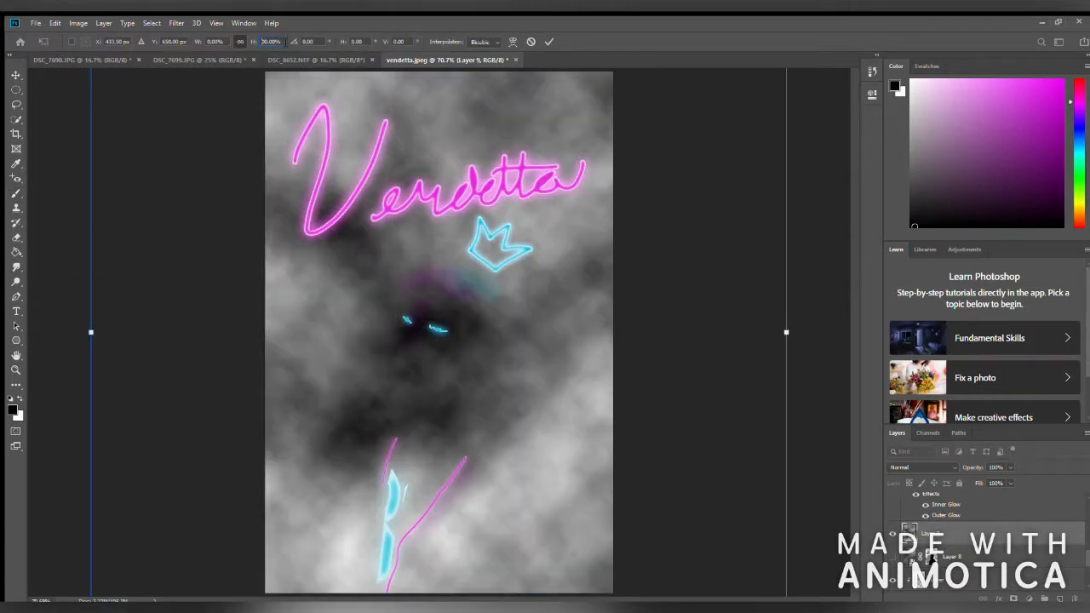
text(10)
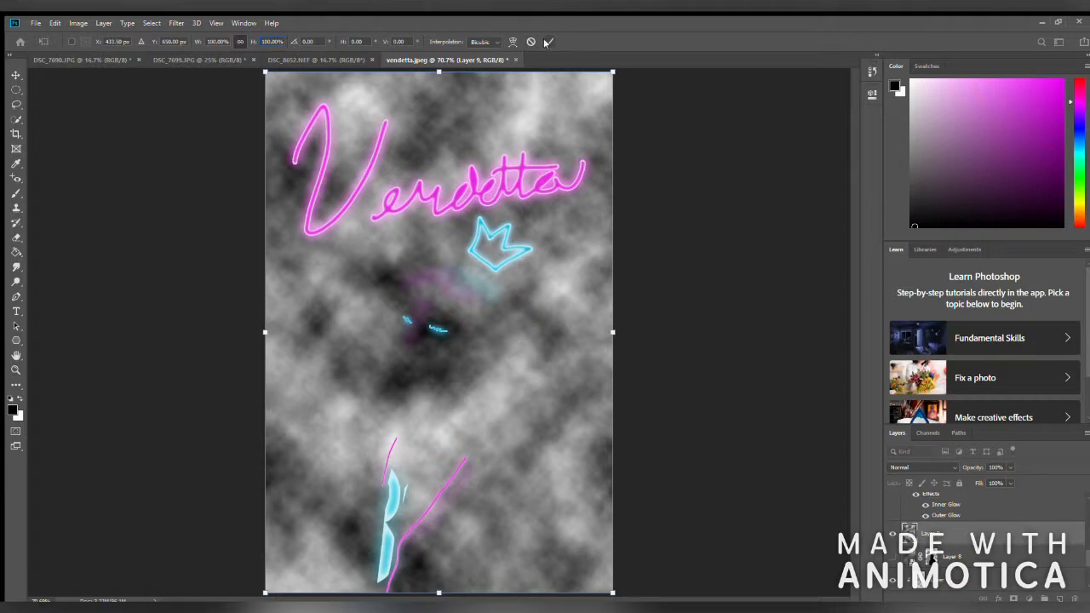
click(549, 41)
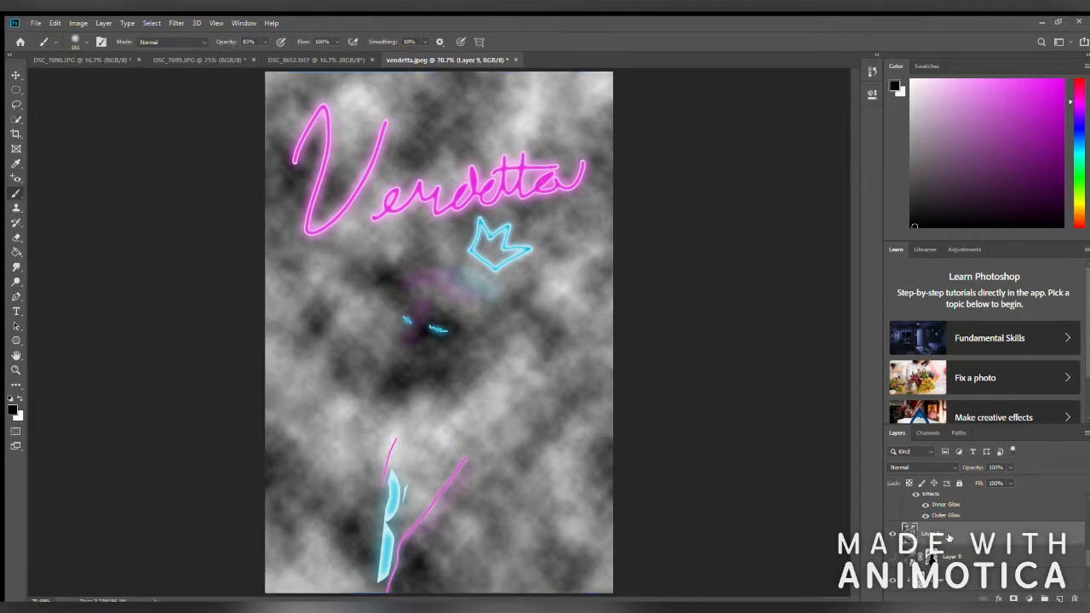
Add a layer mask to the clouds layer, set the brush opacity to 100% and the layer's blend mode to Screen.
click(1013, 599)
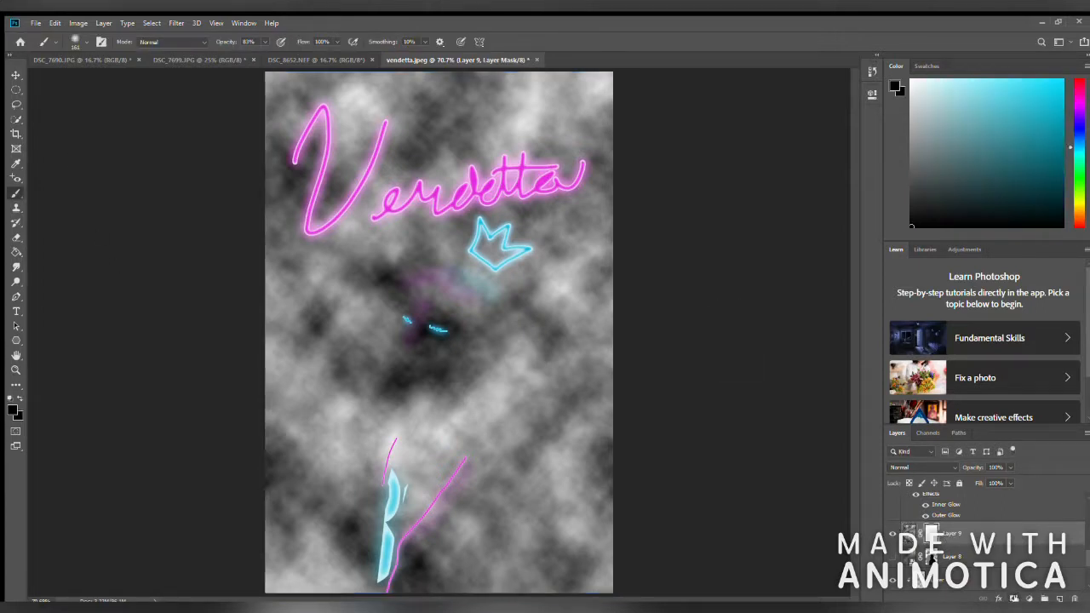
click(263, 41)
click(294, 58)
click(947, 467)
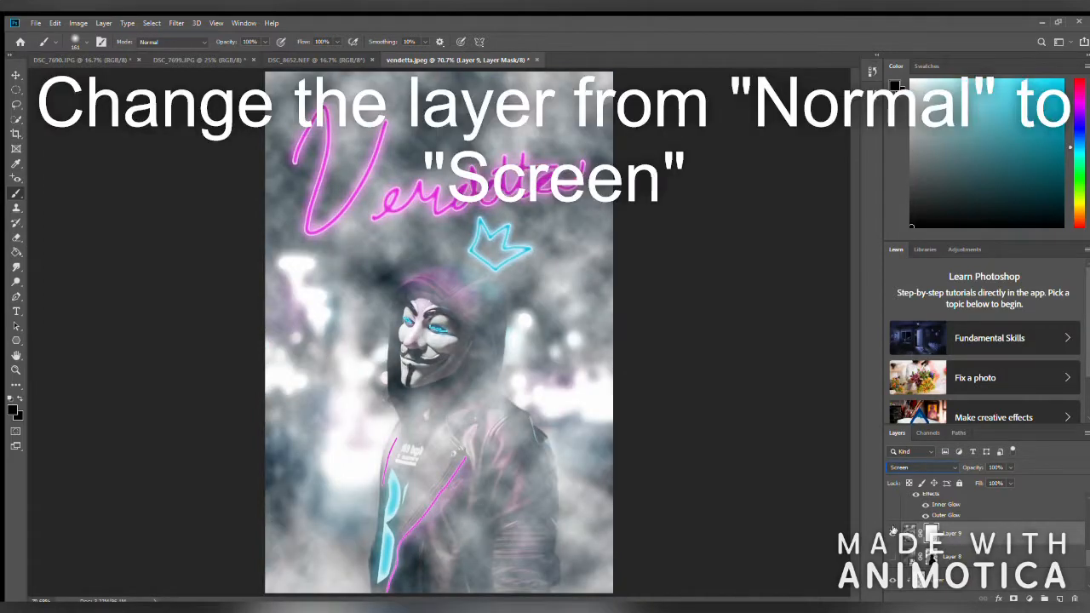
Paint black on the clouds mask to clear the masked figure, and thin the surrounding background haze with the brush at 50% opacity.
mouse_move(499, 344)
mouse_down()
mouse_move(447, 326)
mouse_move(482, 325)
mouse_move(434, 327)
mouse_move(448, 370)
mouse_move(435, 430)
mouse_move(476, 449)
mouse_move(493, 360)
mouse_move(517, 481)
mouse_move(533, 473)
mouse_move(548, 570)
mouse_move(551, 533)
mouse_move(518, 524)
mouse_move(478, 568)
mouse_move(441, 497)
mouse_move(422, 566)
mouse_up()
mouse_move(490, 332)
mouse_down()
mouse_move(387, 324)
mouse_move(383, 409)
mouse_up()
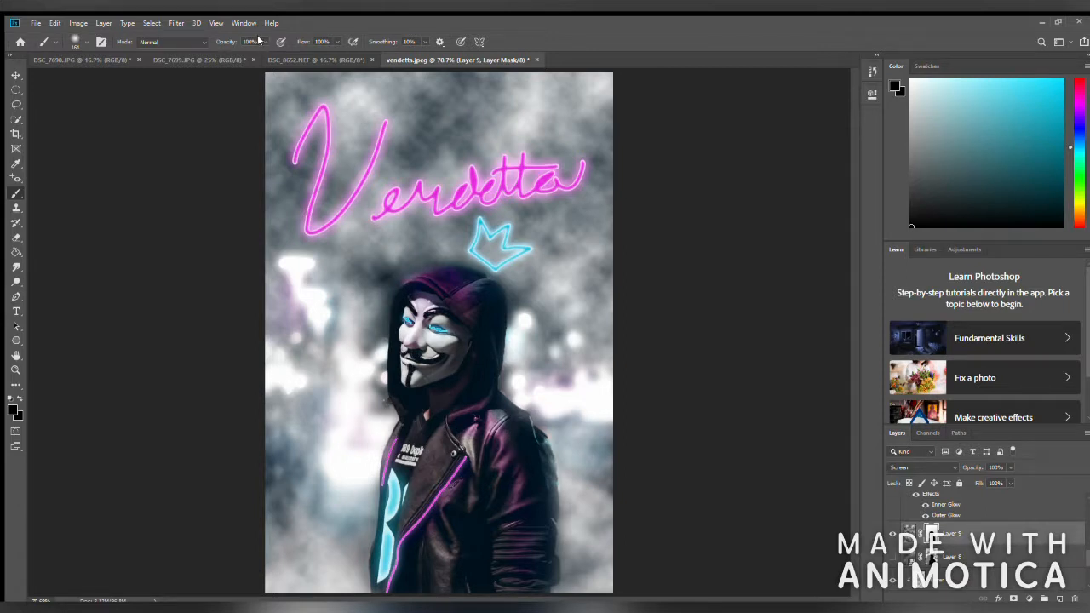
key(5)
mouse_move(396, 422)
mouse_down()
mouse_move(386, 388)
mouse_move(387, 416)
mouse_move(323, 445)
mouse_move(269, 404)
mouse_move(366, 375)
mouse_move(393, 316)
mouse_move(390, 279)
mouse_move(287, 255)
mouse_move(393, 224)
mouse_move(400, 181)
mouse_move(349, 143)
mouse_move(719, 243)
mouse_move(634, 283)
mouse_move(511, 247)
mouse_move(546, 277)
mouse_move(475, 282)
mouse_move(550, 329)
mouse_move(543, 365)
mouse_move(559, 412)
mouse_move(571, 362)
mouse_move(612, 446)
mouse_move(583, 509)
mouse_move(596, 562)
mouse_up()
mouse_move(372, 504)
mouse_down()
mouse_move(340, 558)
mouse_move(289, 545)
mouse_move(300, 358)
mouse_up()
Try painting white on the clouds mask to bring haze back beside the hood, and undo the stroke.
key(i)
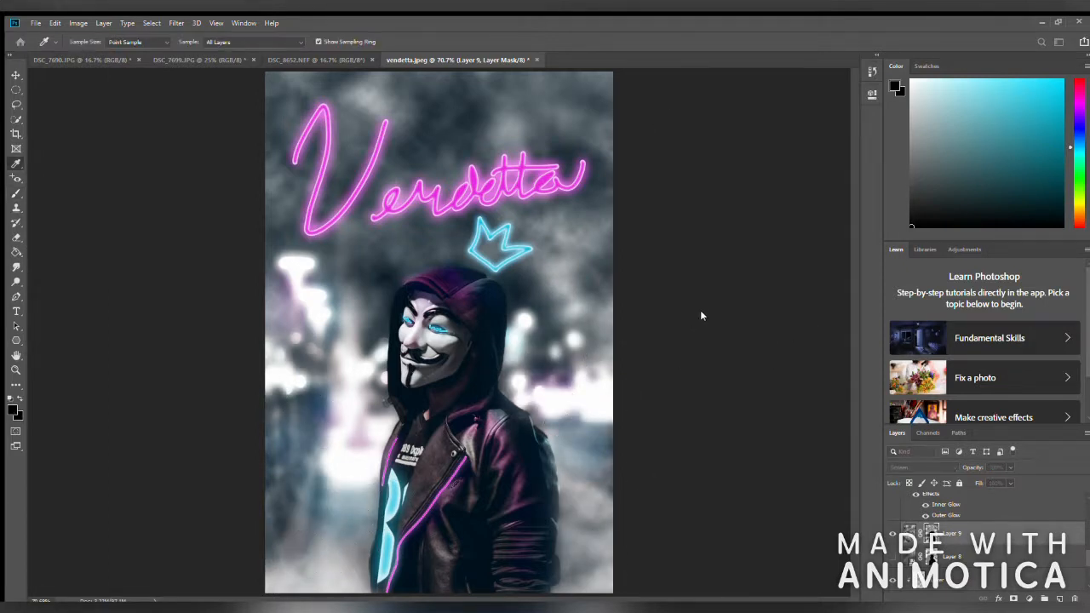
key(b)
key(x)
mouse_move(316, 316)
mouse_down()
mouse_move(396, 300)
mouse_move(292, 288)
mouse_move(387, 289)
mouse_up()
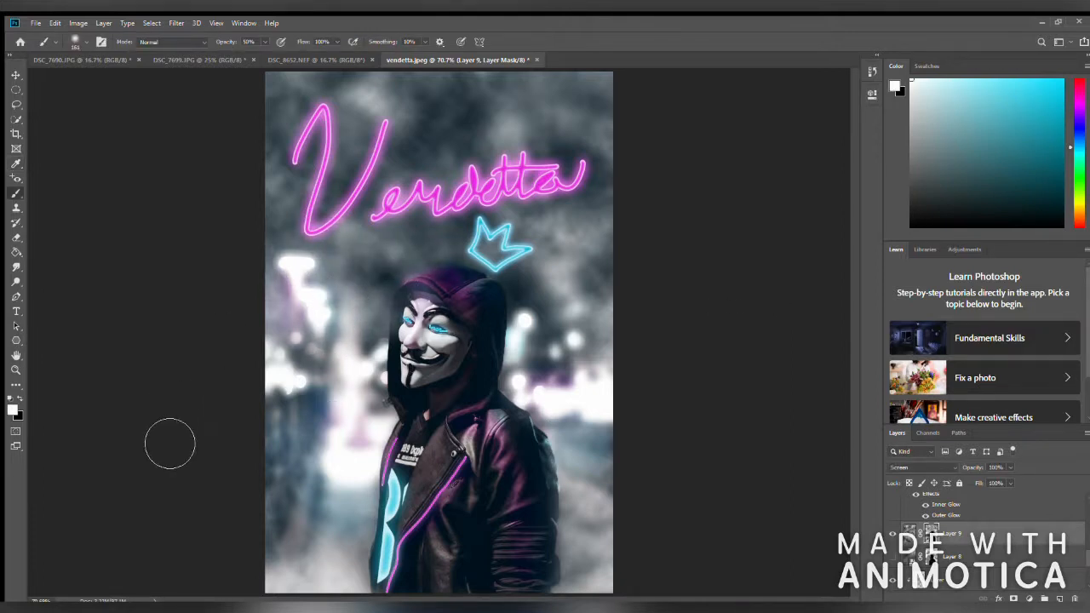
key(ctrl+z)
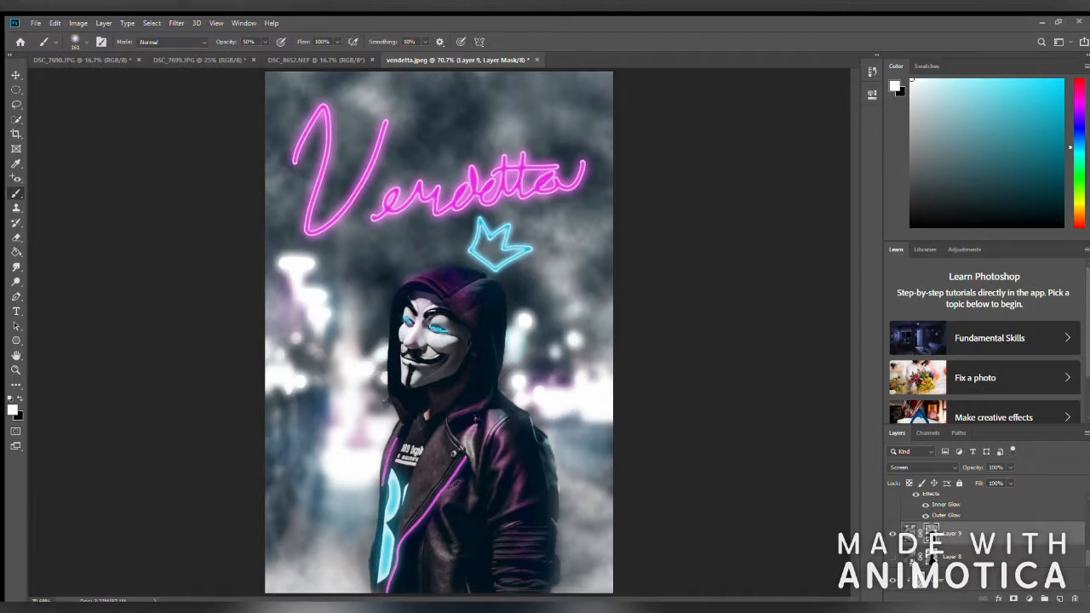
Compare the image with and without the clouds, thin them further with black around the lettering and jacket, and undo the last stroke.
click(895, 534)
click(894, 534)
key(x)
mouse_move(681, 184)
mouse_down()
mouse_move(896, 134)
mouse_move(446, 175)
mouse_move(521, 228)
mouse_up()
mouse_move(464, 392)
mouse_down()
mouse_move(281, 247)
mouse_move(641, 226)
mouse_move(621, 225)
mouse_move(553, 153)
mouse_move(684, 353)
mouse_move(401, 464)
mouse_move(443, 533)
mouse_move(588, 460)
mouse_up()
mouse_move(356, 572)
mouse_down()
mouse_move(309, 564)
mouse_move(339, 585)
mouse_move(311, 581)
mouse_up()
key(ctrl+z)
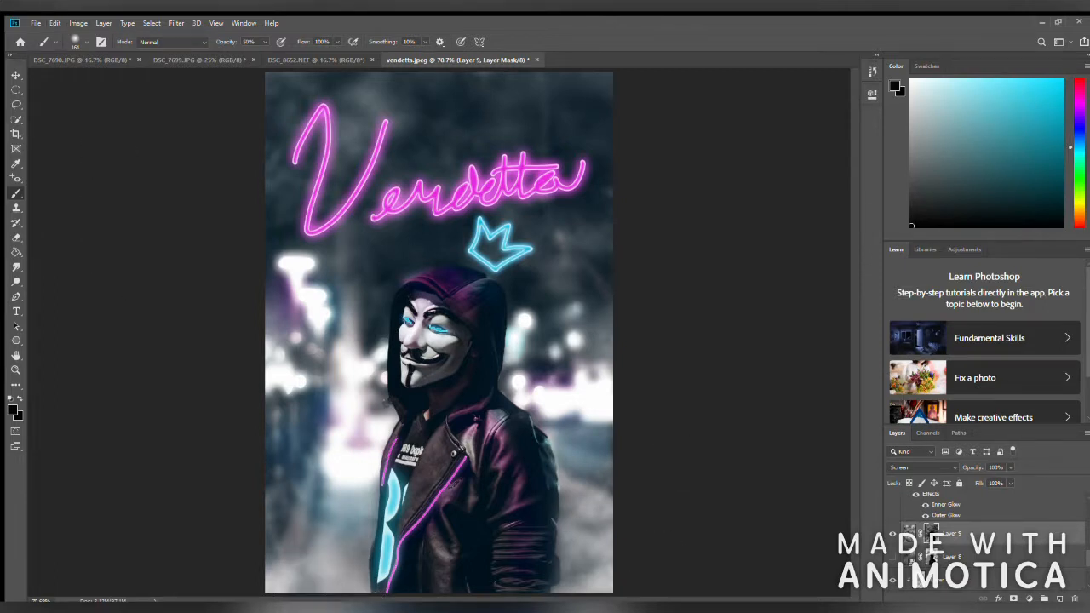